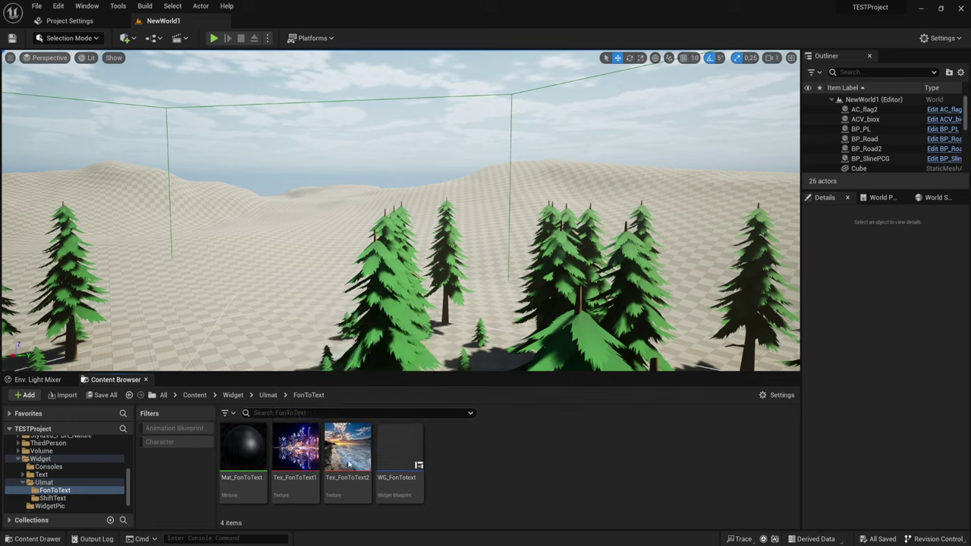
Open the WG_FonToText widget blueprint and add a Canvas Panel as its root.
{"action": "double_click", "coordinate": [412, 442]}
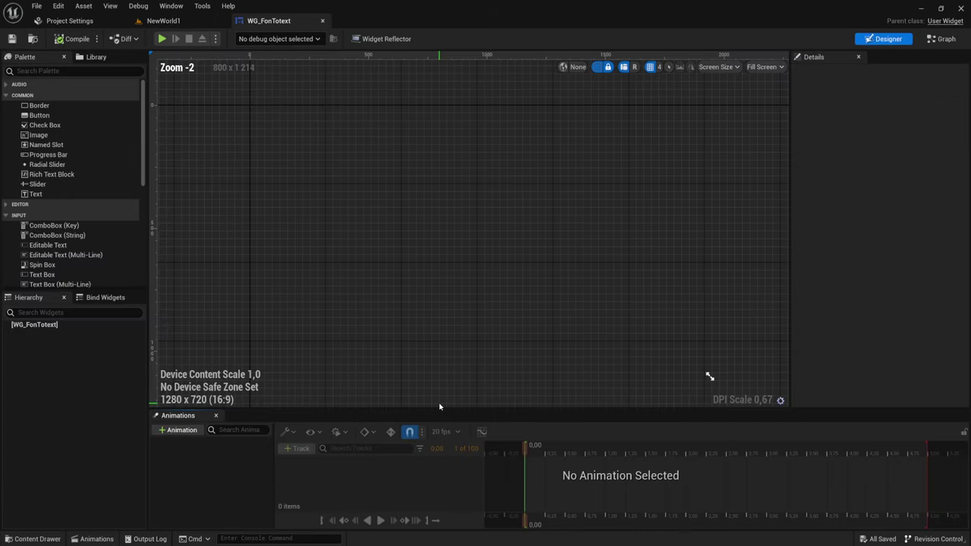
{"action": "scroll", "coordinate": [692, 362], "scroll_direction": "down", "scroll_amount": 1}
{"action": "scroll", "coordinate": [647, 332], "scroll_direction": "down", "scroll_amount": 1}
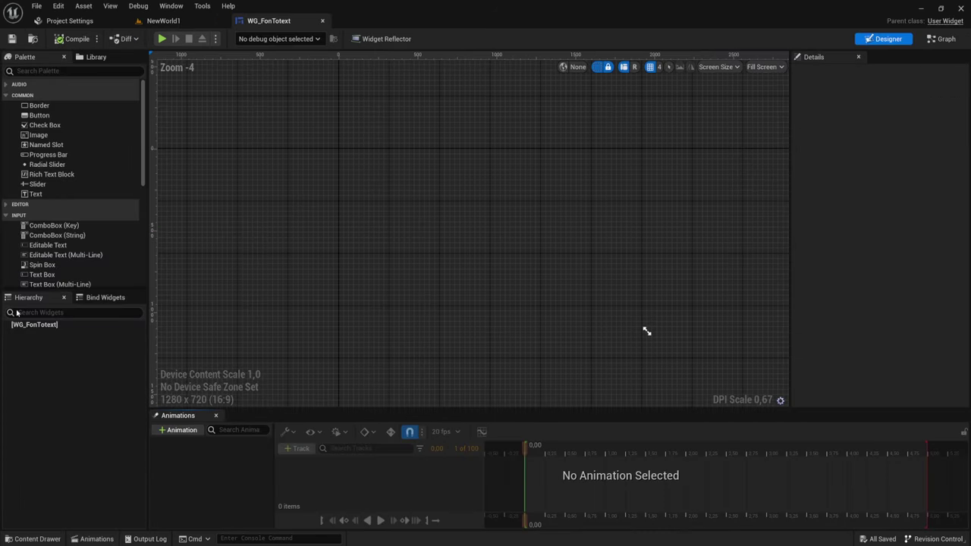
{"action": "scroll", "coordinate": [36, 267], "scroll_direction": "down", "scroll_amount": 2}
{"action": "left_click_drag", "start_coordinate": [40, 260], "coordinate": [51, 362]}
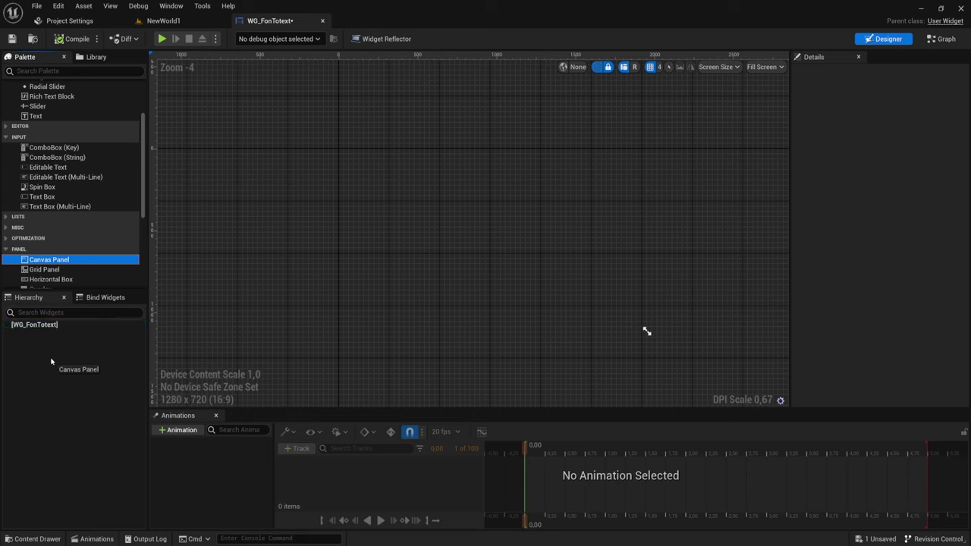
{"action": "left_click_drag", "start_coordinate": [530, 258], "coordinate": [530, 258]}
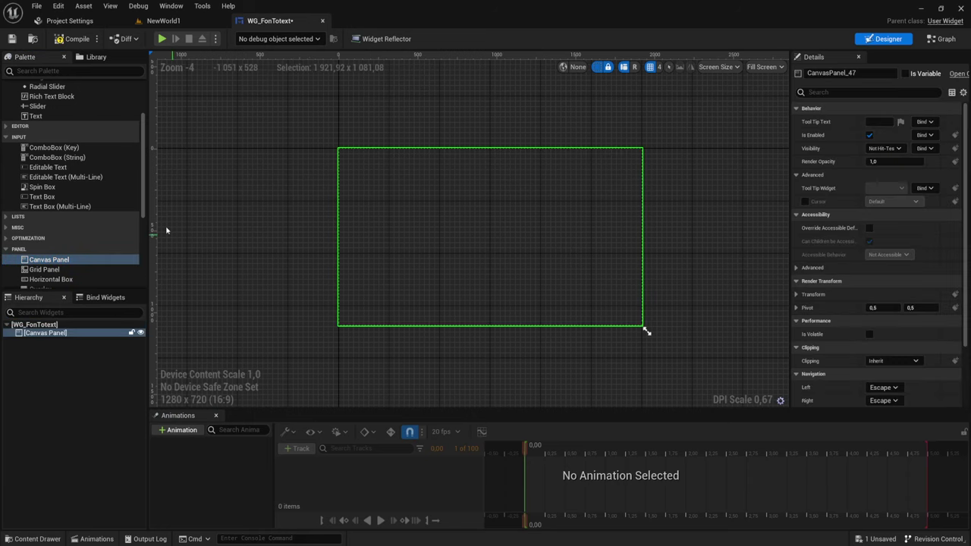
Place a Text Block on the canvas, stretch it to about 1782 × 780, and shift it up-left.
{"action": "scroll", "coordinate": [45, 202], "scroll_direction": "up", "scroll_amount": 2}
{"action": "left_click_drag", "start_coordinate": [39, 194], "coordinate": [293, 249]}
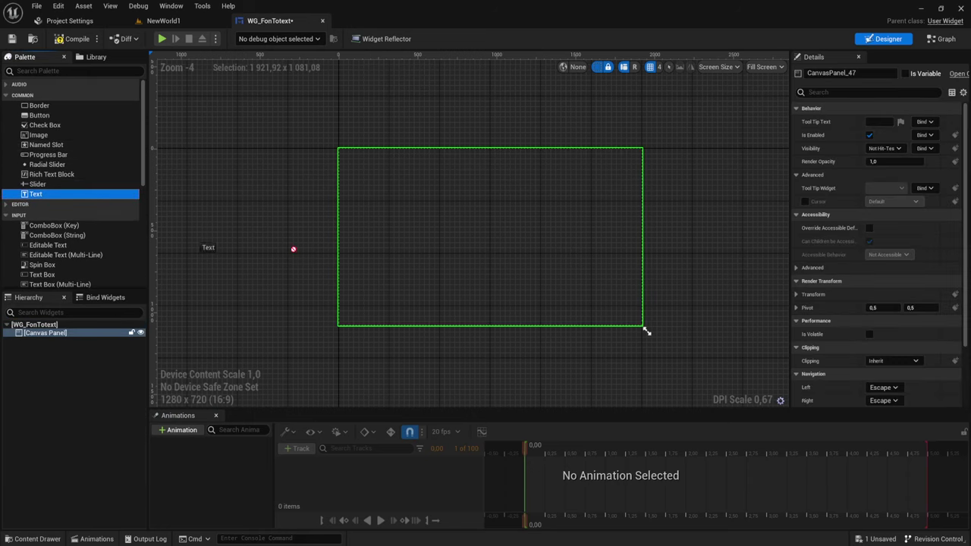
{"action": "mouse_move", "coordinate": [382, 214]}
{"action": "left_mouse_down"}
{"action": "mouse_move", "coordinate": [658, 292]}
{"action": "mouse_move", "coordinate": [663, 339]}
{"action": "left_mouse_up"}
{"action": "left_click_drag", "start_coordinate": [588, 258], "coordinate": [557, 221]}
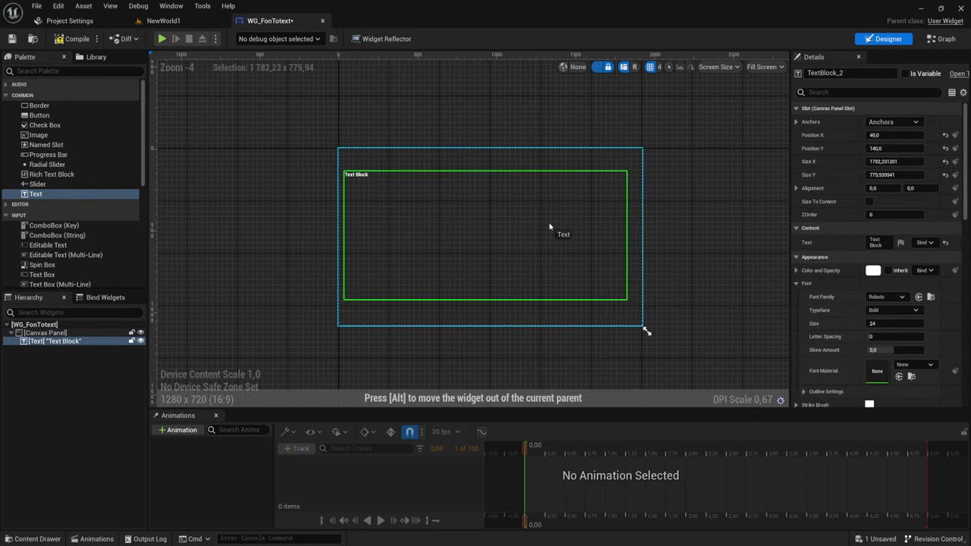
Anchor the Text Block to the canvas centre and set its font size to 250.
{"action": "left_click", "coordinate": [893, 121]}
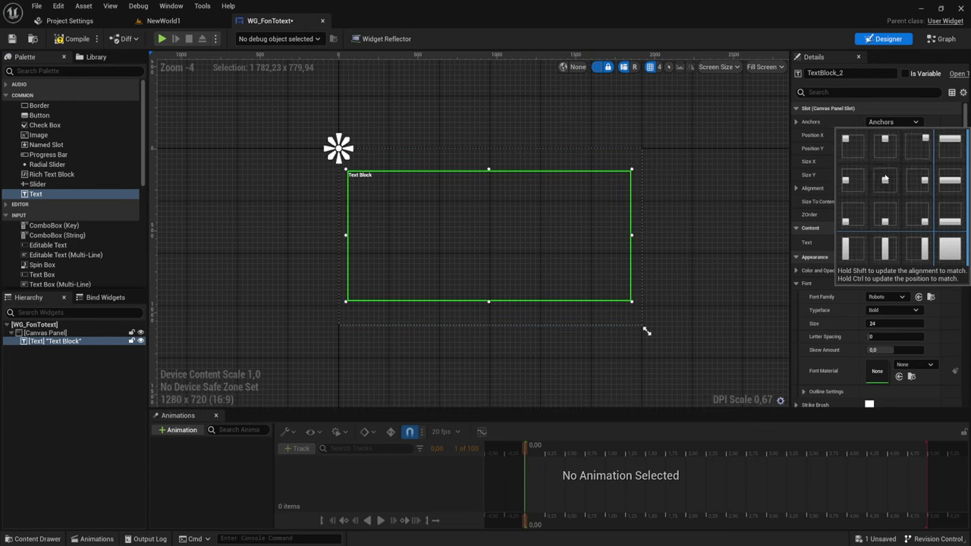
{"action": "left_click", "coordinate": [858, 179]}
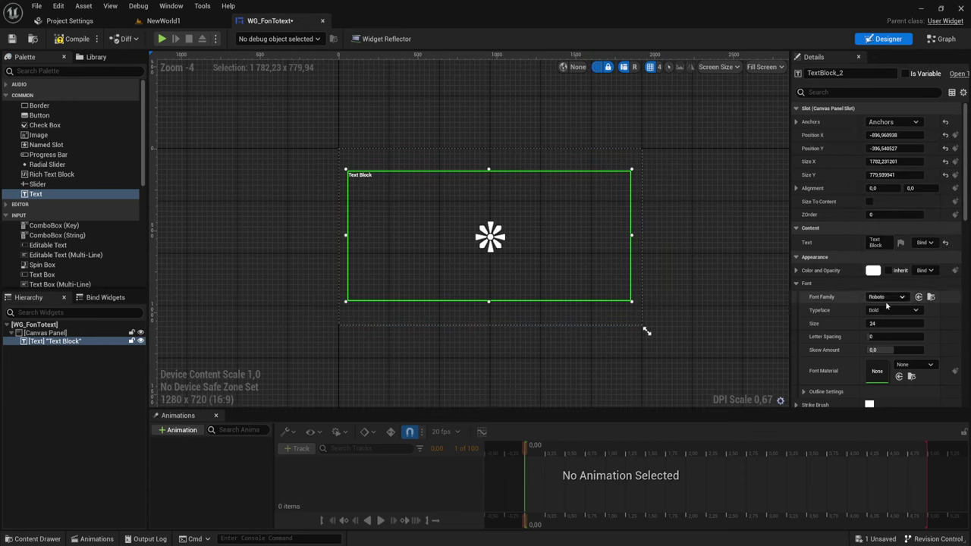
{"action": "left_click", "coordinate": [884, 324]}
{"action": "type", "text": "250"}
{"action": "key", "text": "Return"}
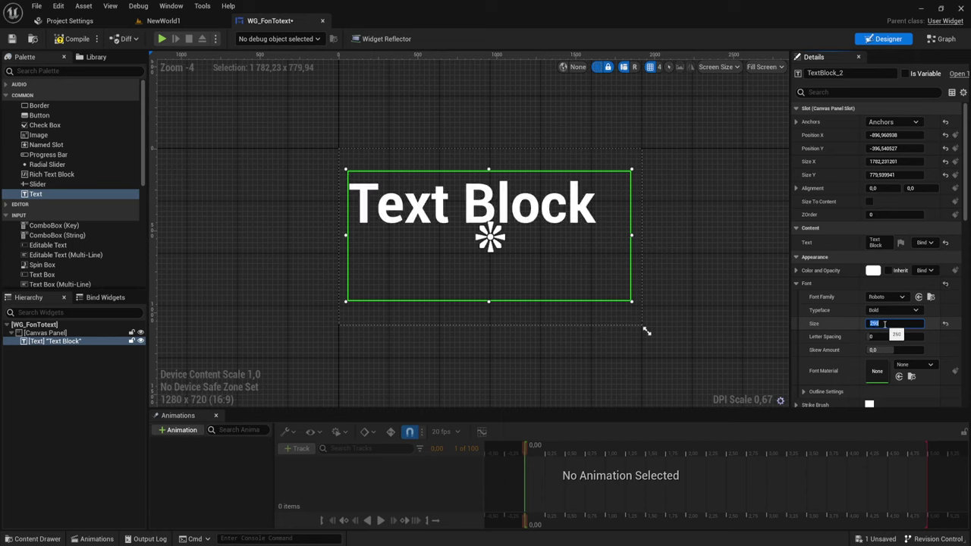
Center-justify the text and enable Auto Wrap Text.
{"action": "scroll", "coordinate": [887, 323], "scroll_direction": "down", "scroll_amount": 3}
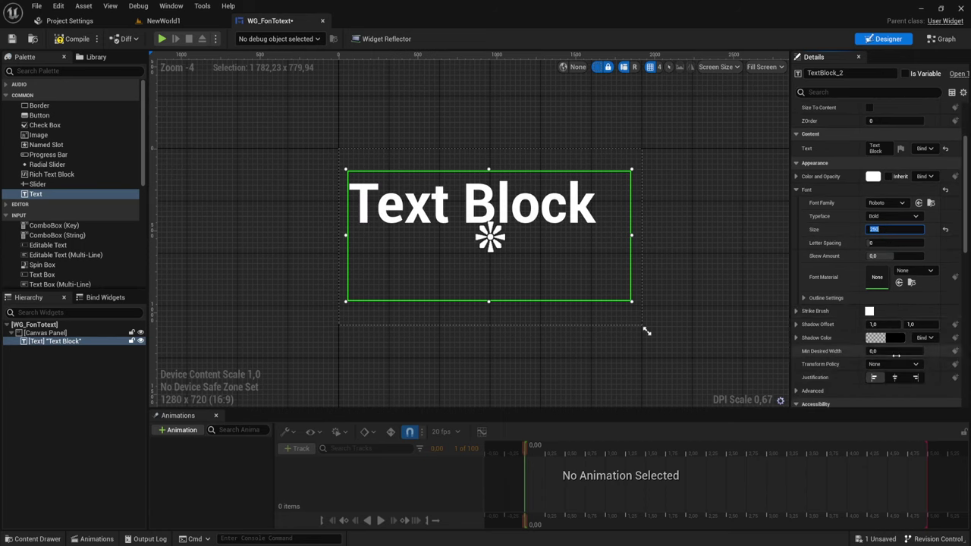
{"action": "left_click", "coordinate": [896, 379]}
{"action": "scroll", "coordinate": [891, 304], "scroll_direction": "down", "scroll_amount": 3}
{"action": "scroll", "coordinate": [891, 304], "scroll_direction": "down", "scroll_amount": 2}
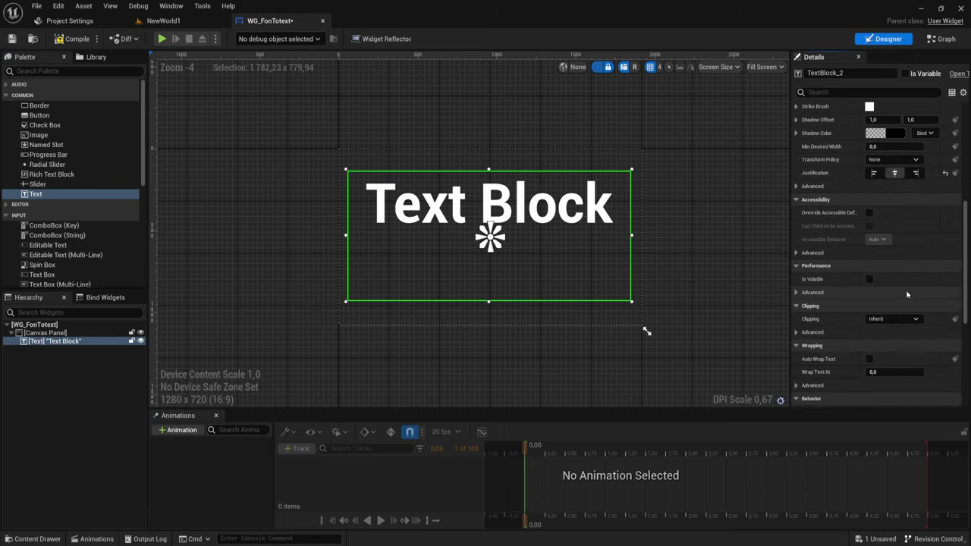
{"action": "left_click", "coordinate": [869, 359]}
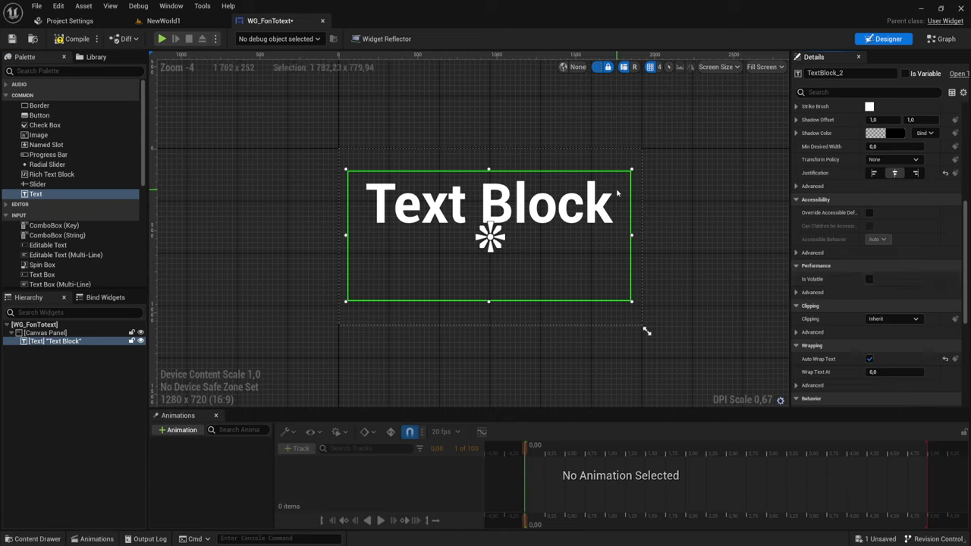
{"action": "scroll", "coordinate": [903, 228], "scroll_direction": "up", "scroll_amount": 2}
{"action": "scroll", "coordinate": [903, 189], "scroll_direction": "up", "scroll_amount": 2}
{"action": "scroll", "coordinate": [908, 148], "scroll_direction": "up", "scroll_amount": 2}
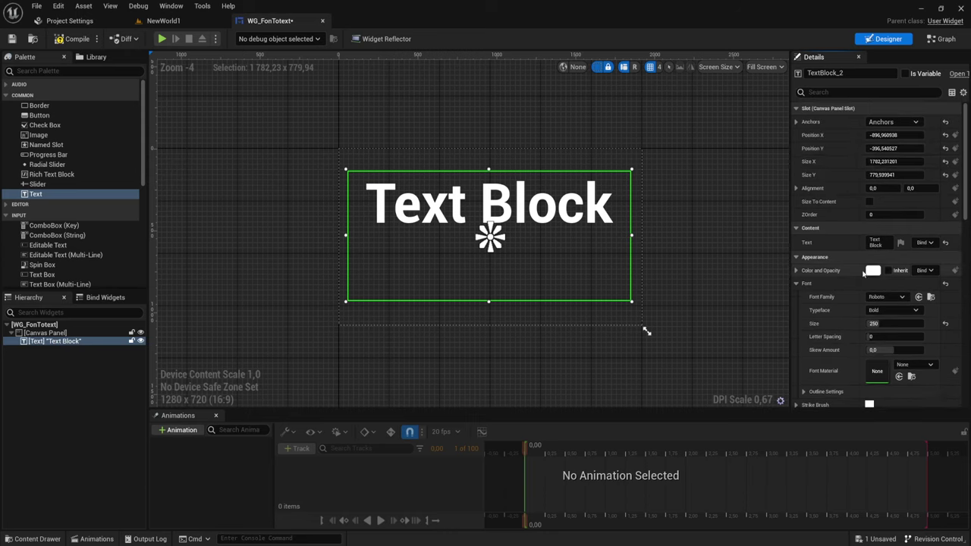
Replace the Text Block's content with ПРИМЕР.
{"action": "left_click", "coordinate": [876, 242]}
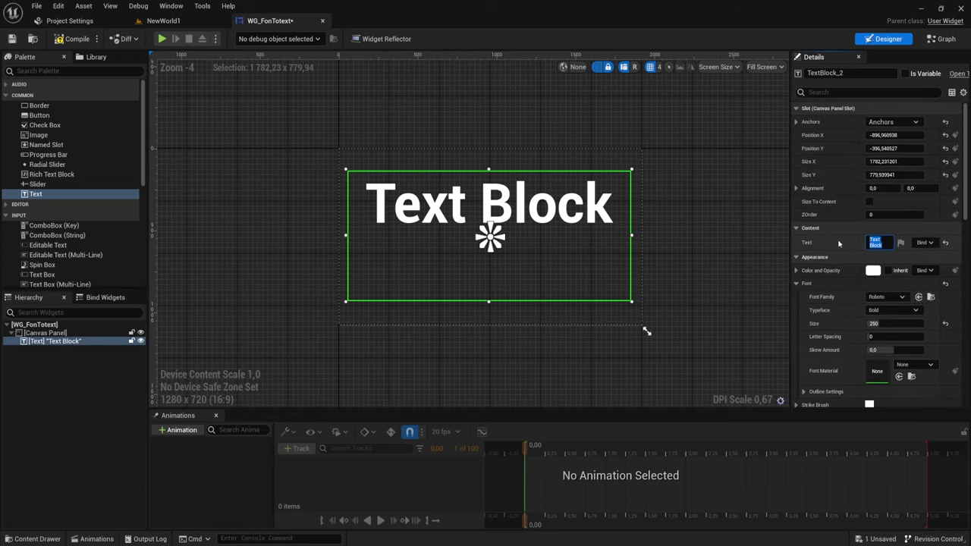
{"action": "key", "text": "BackSpace"}
{"action": "type", "text": "ПРИМЕ"}
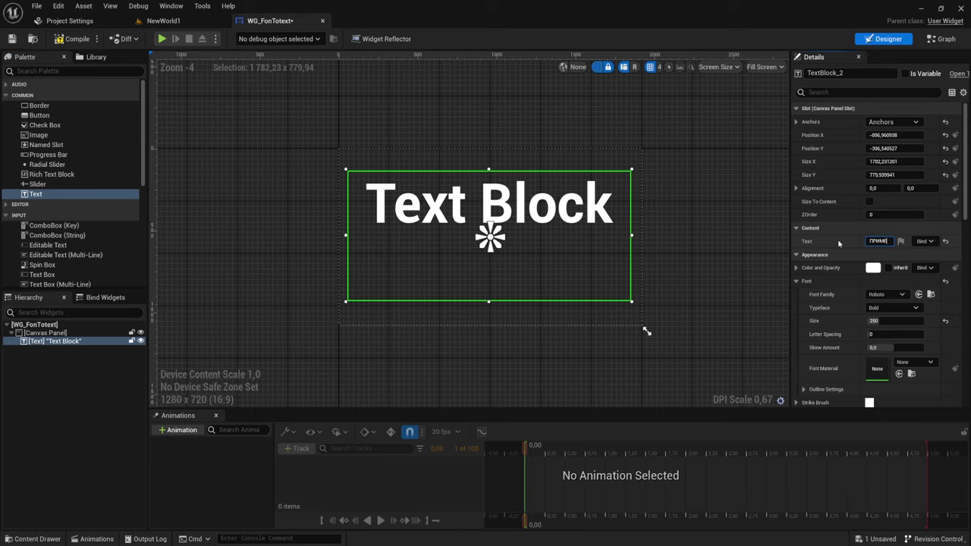
{"action": "type", "text": "Р"}
{"action": "key", "text": "shift+Return"}
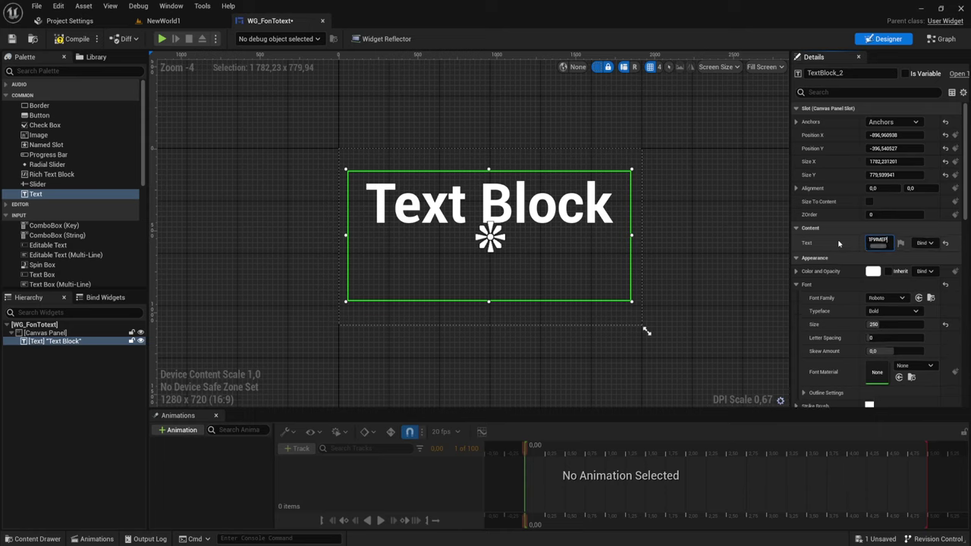
{"action": "key", "text": "Return"}
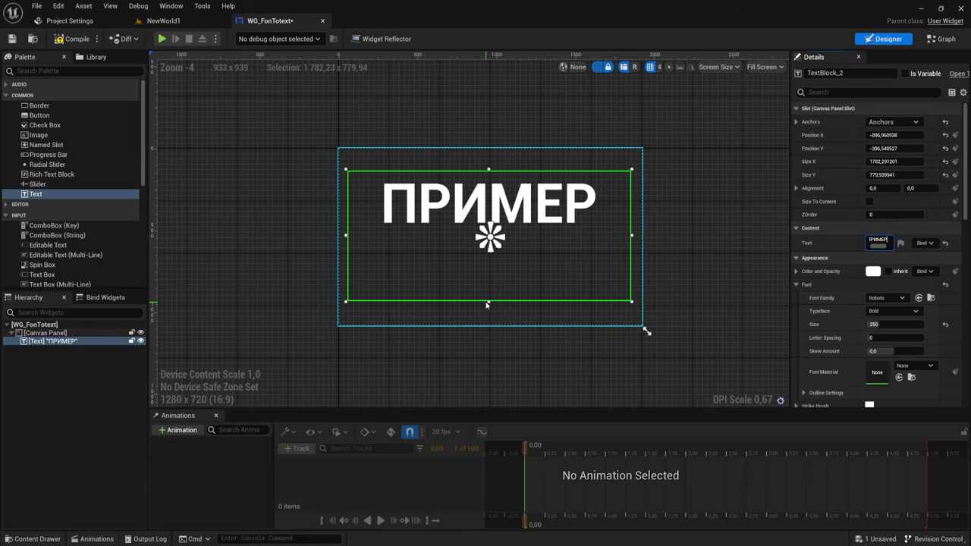
Lower the ПРИМЕР text slightly, compile the widget and go back to NewWorld1.
{"action": "left_click_drag", "start_coordinate": [498, 200], "coordinate": [509, 230]}
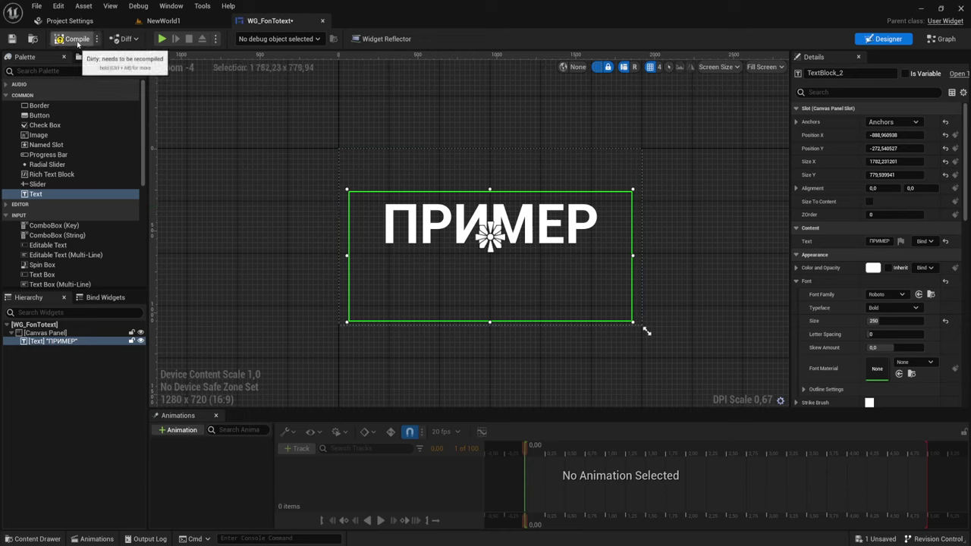
{"action": "left_click", "coordinate": [77, 44]}
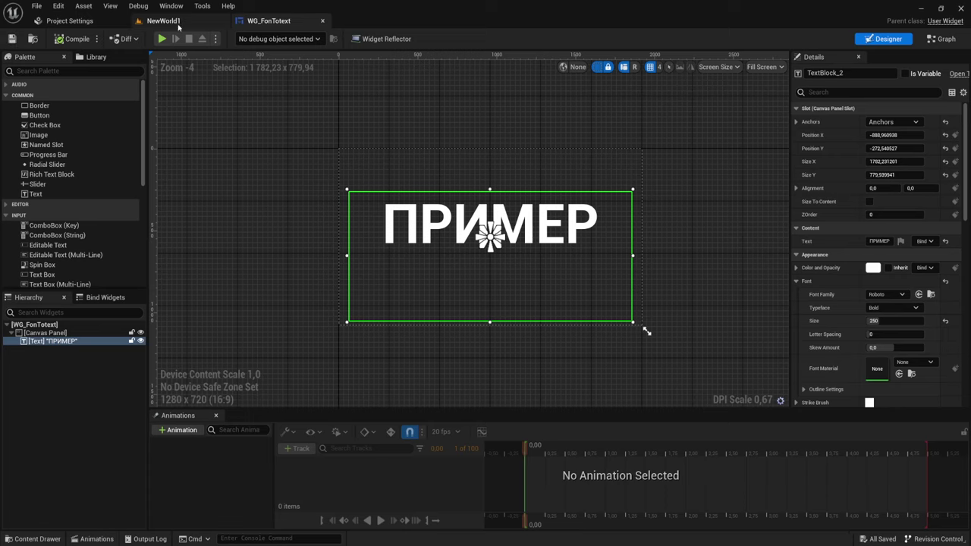
{"action": "left_click", "coordinate": [163, 20]}
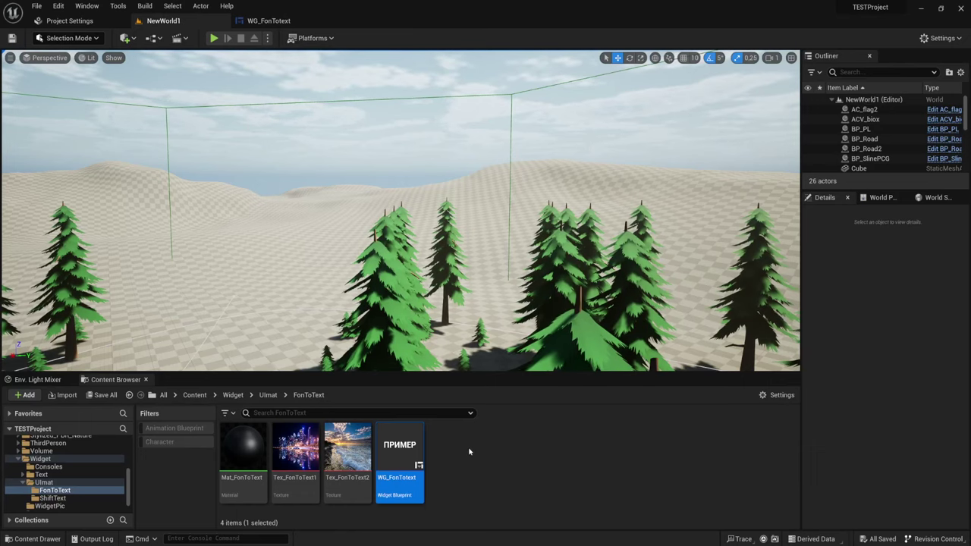
Open Mat_FonToText and switch its Material Domain to User Interface.
{"action": "double_click", "coordinate": [246, 478]}
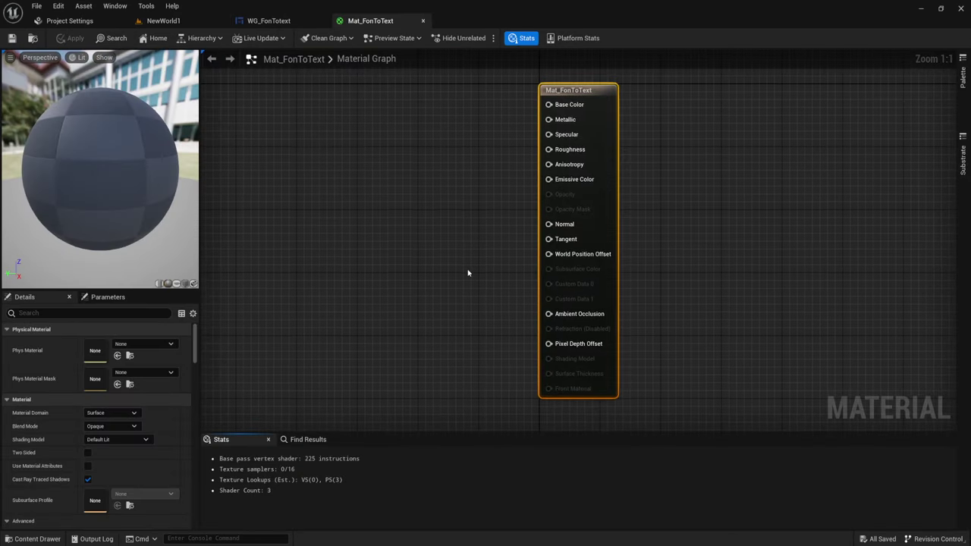
{"action": "right_click_drag", "start_coordinate": [633, 248], "coordinate": [639, 258]}
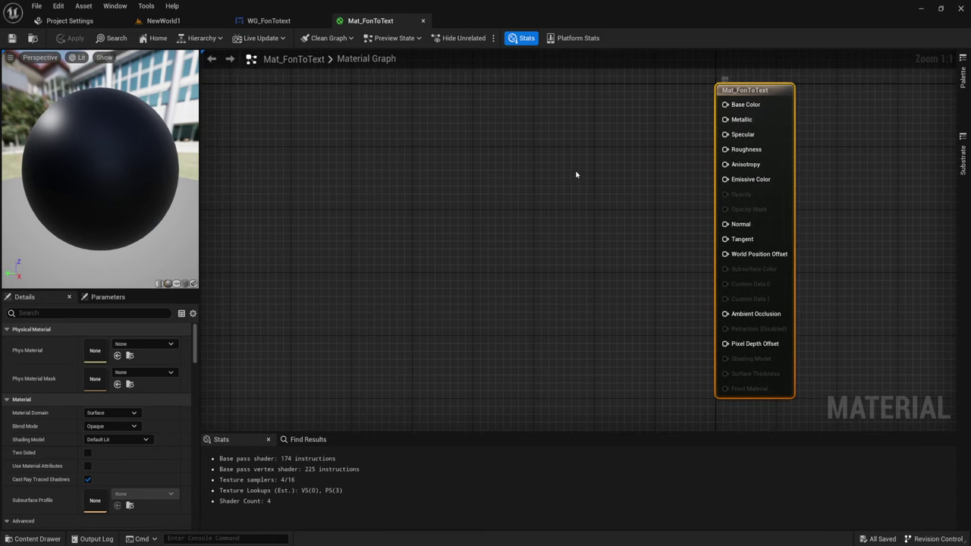
{"action": "left_click", "coordinate": [122, 414]}
{"action": "left_click", "coordinate": [115, 467]}
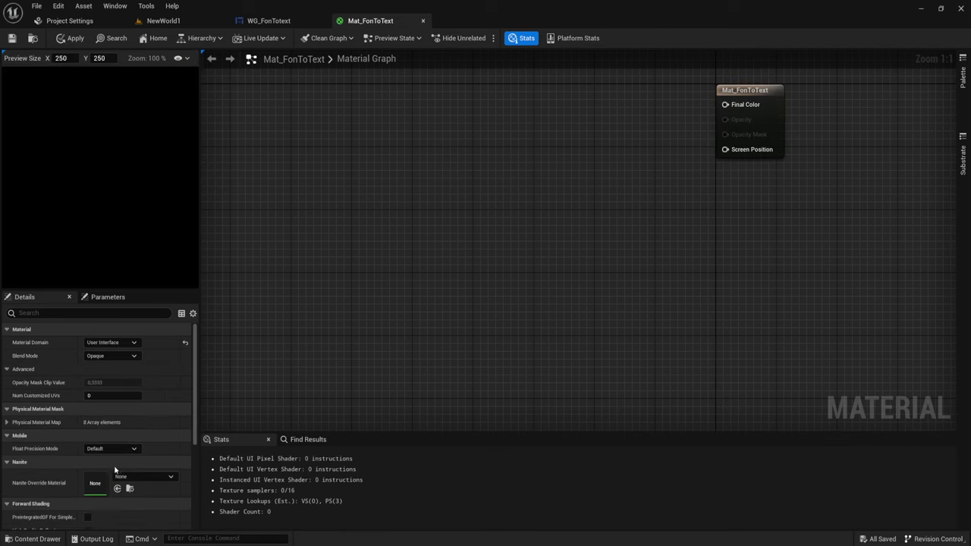
{"action": "right_click_drag", "start_coordinate": [708, 204], "coordinate": [745, 258]}
{"action": "left_click_drag", "start_coordinate": [727, 121], "coordinate": [808, 277]}
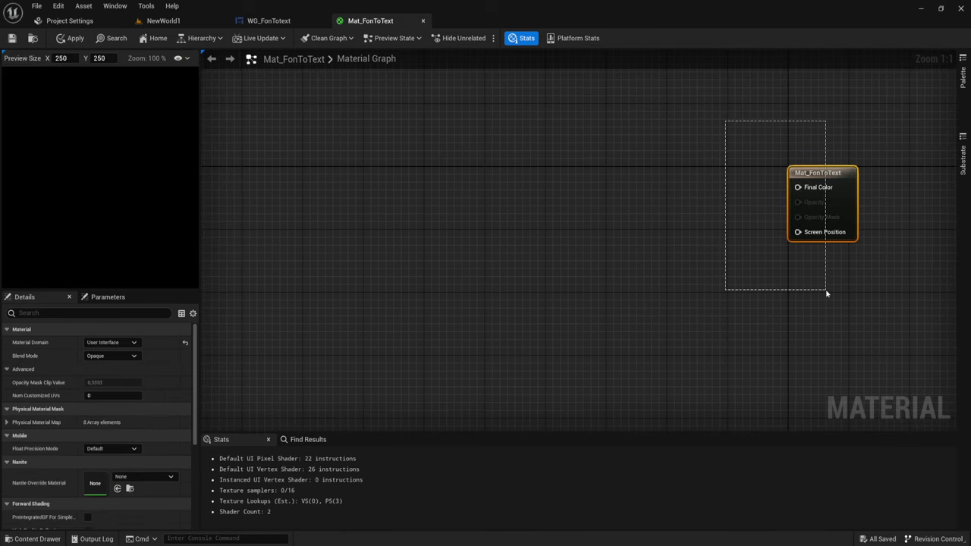
{"action": "right_click_drag", "start_coordinate": [754, 274], "coordinate": [781, 279]}
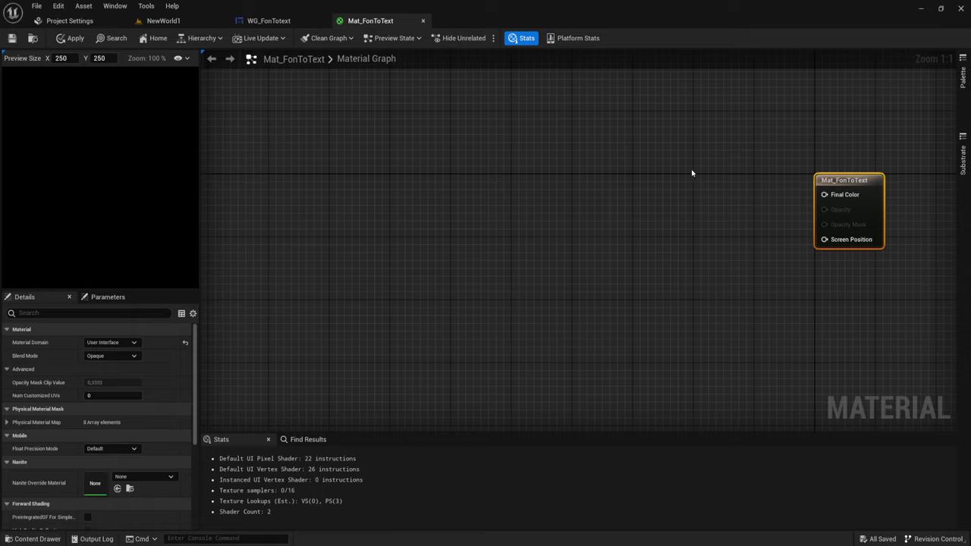
Add a Texture Sample, convert it to a parameter named Texture, and wire RGB to Final Color.
{"action": "right_click", "coordinate": [670, 165]}
{"action": "type", "text": "ey"}
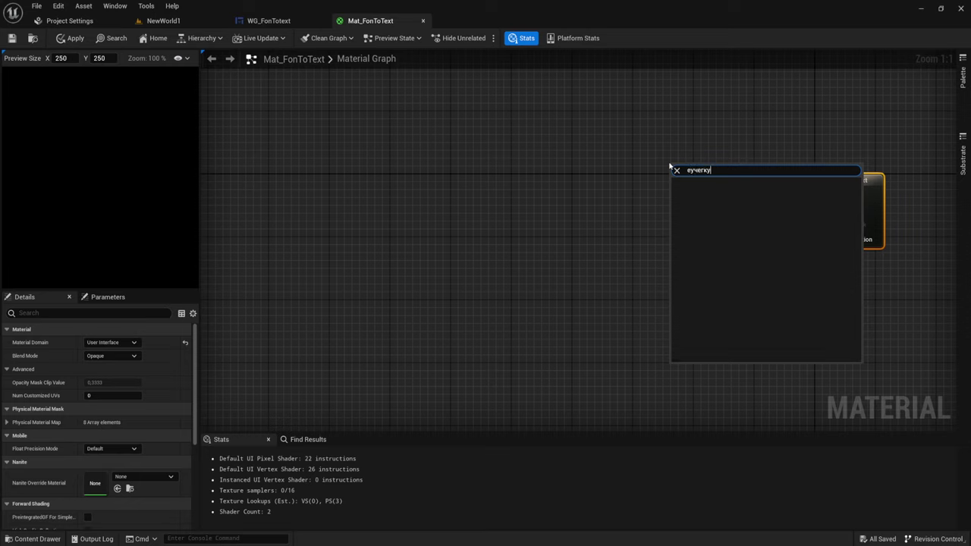
{"action": "key", "text": "BackSpace"}
{"action": "key", "text": "BackSpace"}
{"action": "key", "text": "BackSpace"}
{"action": "type", "text": "tex"}
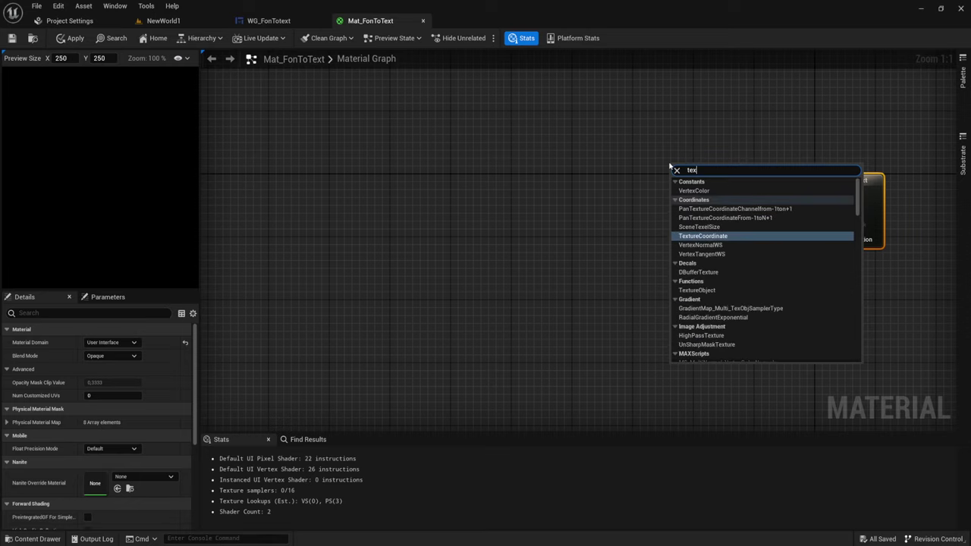
{"action": "type", "text": "tur"}
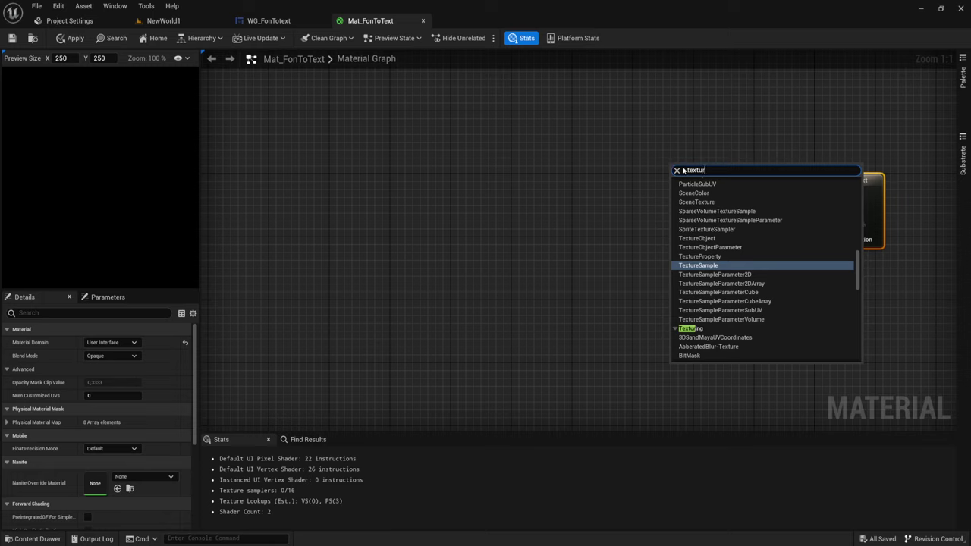
{"action": "left_click", "coordinate": [696, 266]}
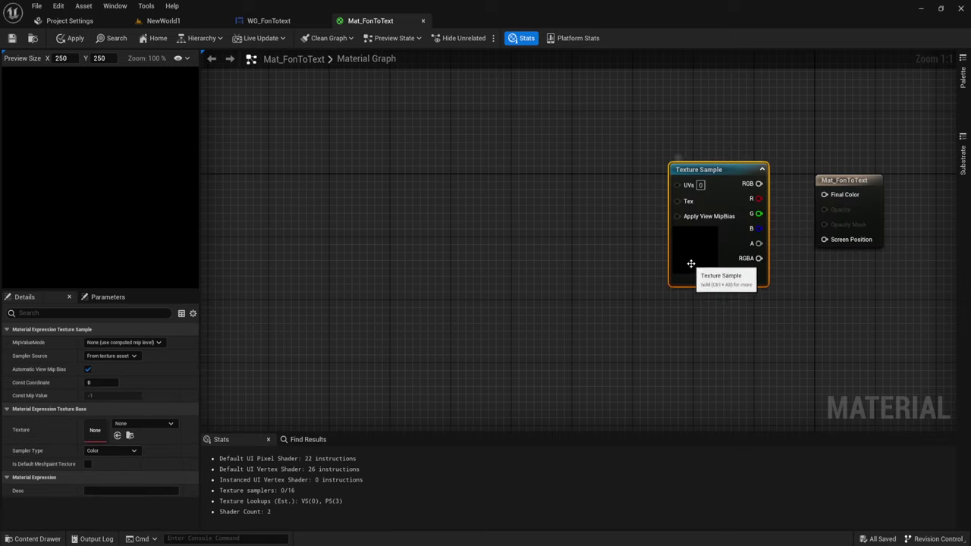
{"action": "right_click", "coordinate": [723, 178]}
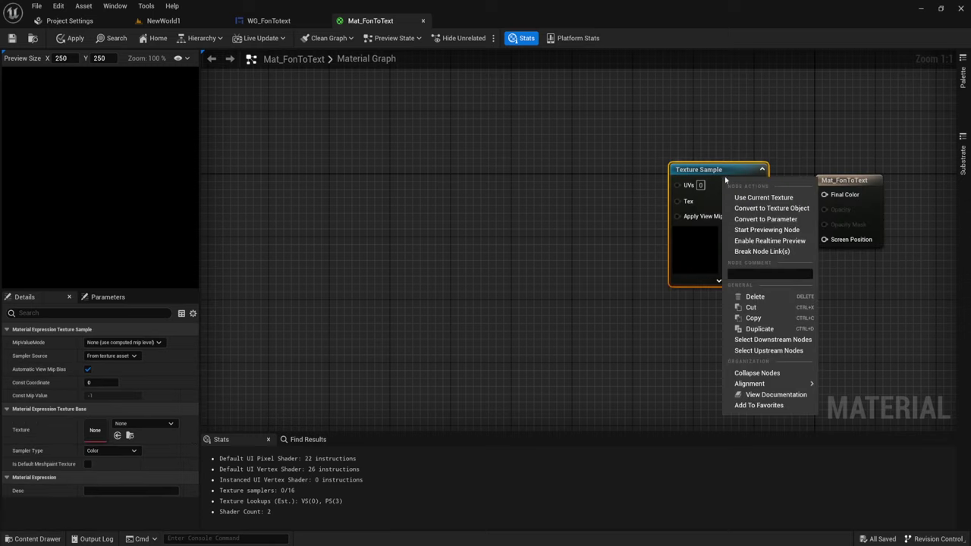
{"action": "left_click", "coordinate": [762, 220]}
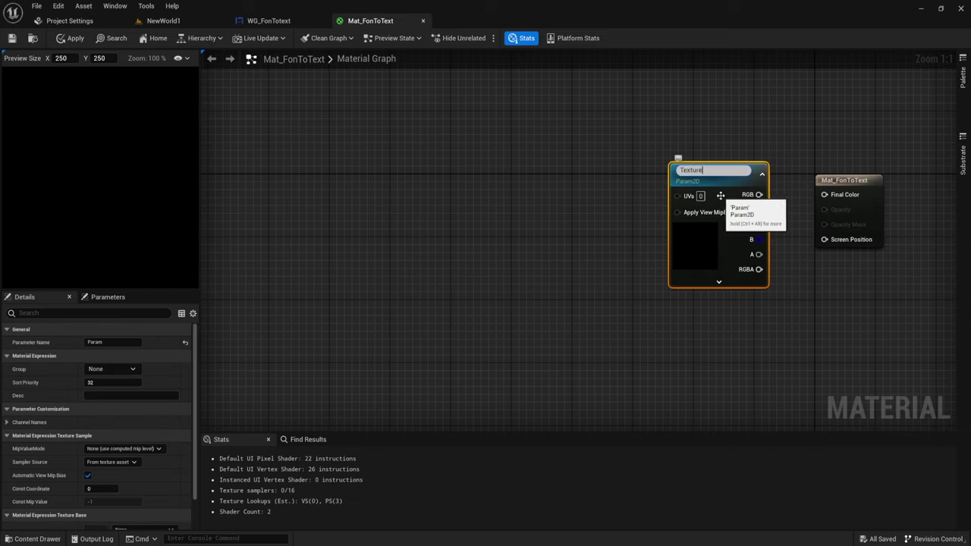
{"action": "key", "text": "Return"}
{"action": "left_click_drag", "start_coordinate": [759, 192], "coordinate": [841, 198]}
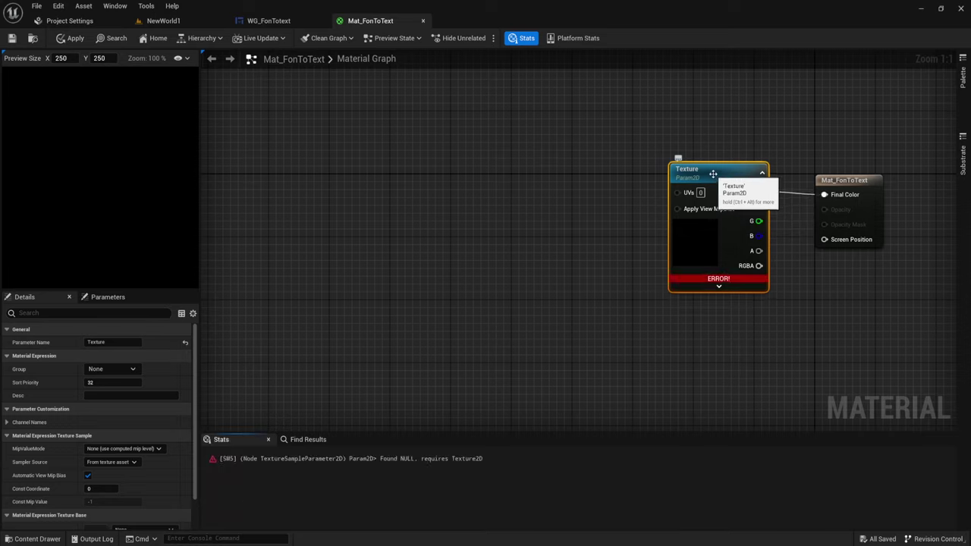
Assign Tex_FonToText1 as the Texture parameter's texture.
{"action": "scroll", "coordinate": [163, 429], "scroll_direction": "down", "scroll_amount": 2}
{"action": "left_click", "coordinate": [142, 483]}
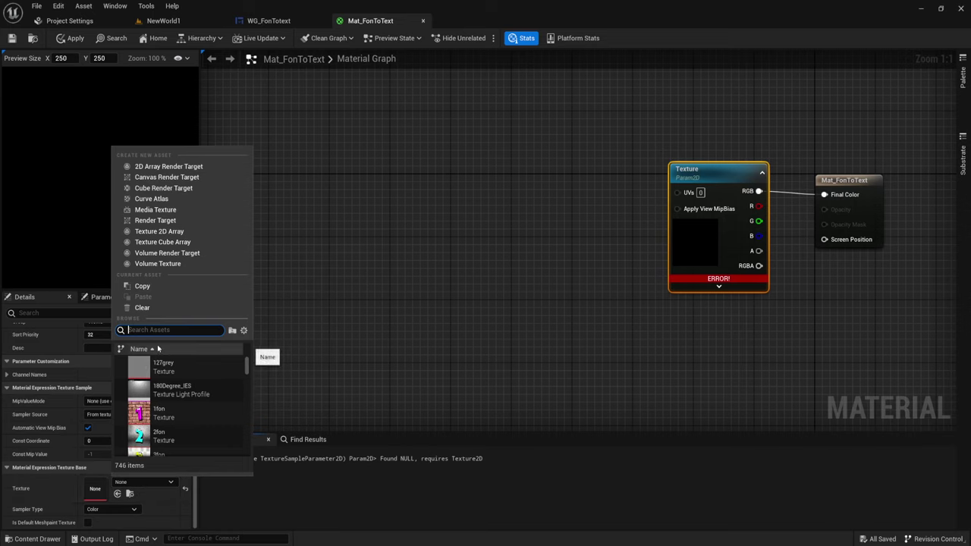
{"action": "type", "text": "Fonr"}
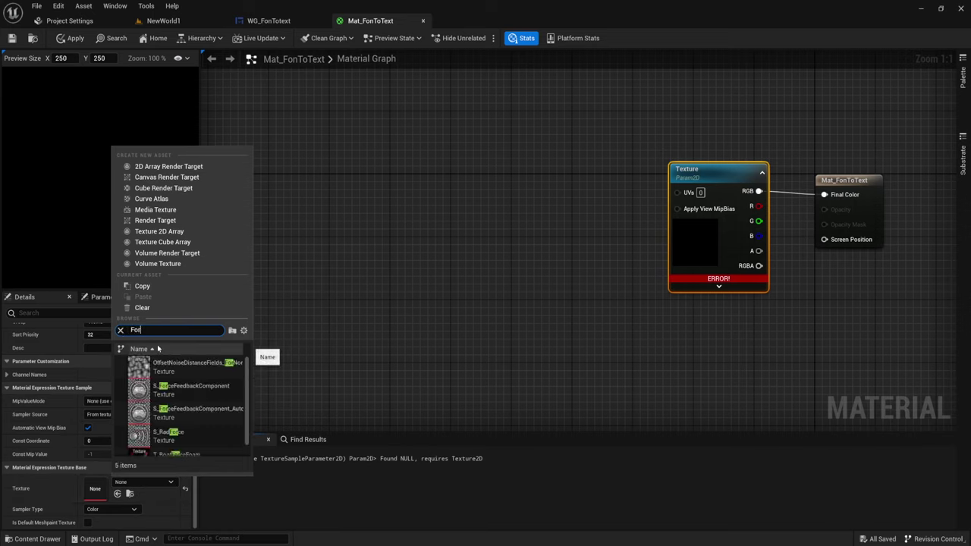
{"action": "key", "text": "BackSpace"}
{"action": "type", "text": "nT"}
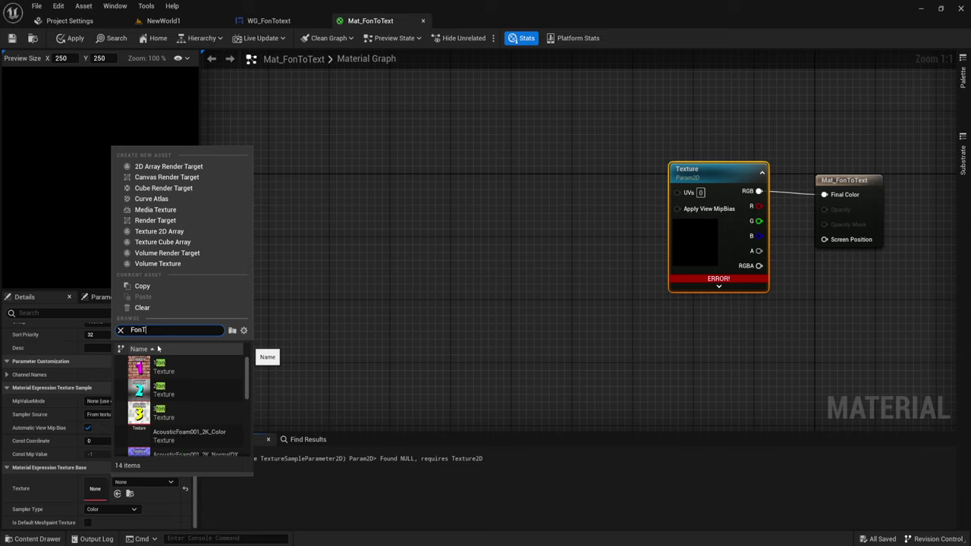
{"action": "type", "text": "ote"}
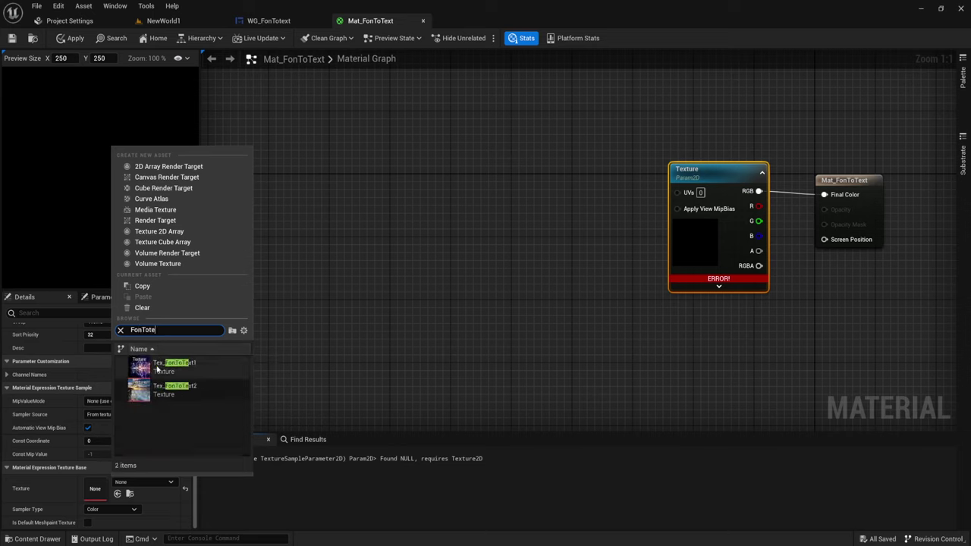
{"action": "left_click", "coordinate": [173, 367]}
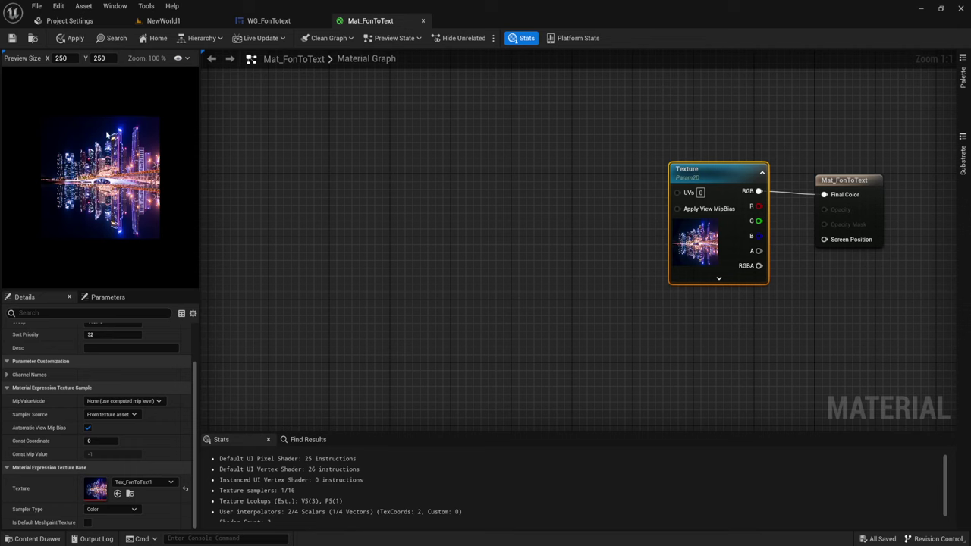
Add a ScreenAlignedUVs node and connect its output to the Texture parameter's UVs.
{"action": "right_click_drag", "start_coordinate": [532, 206], "coordinate": [491, 194]}
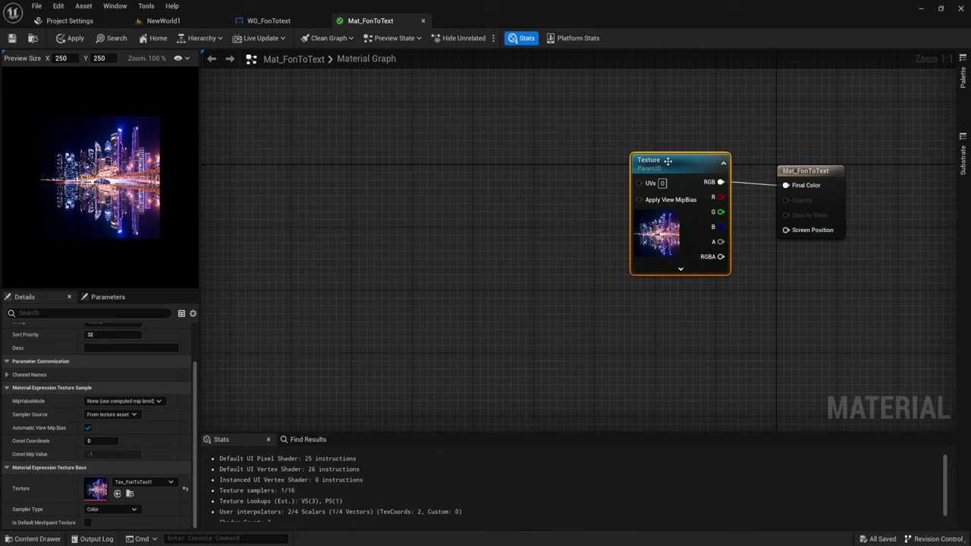
{"action": "right_click_drag", "start_coordinate": [524, 203], "coordinate": [506, 197]}
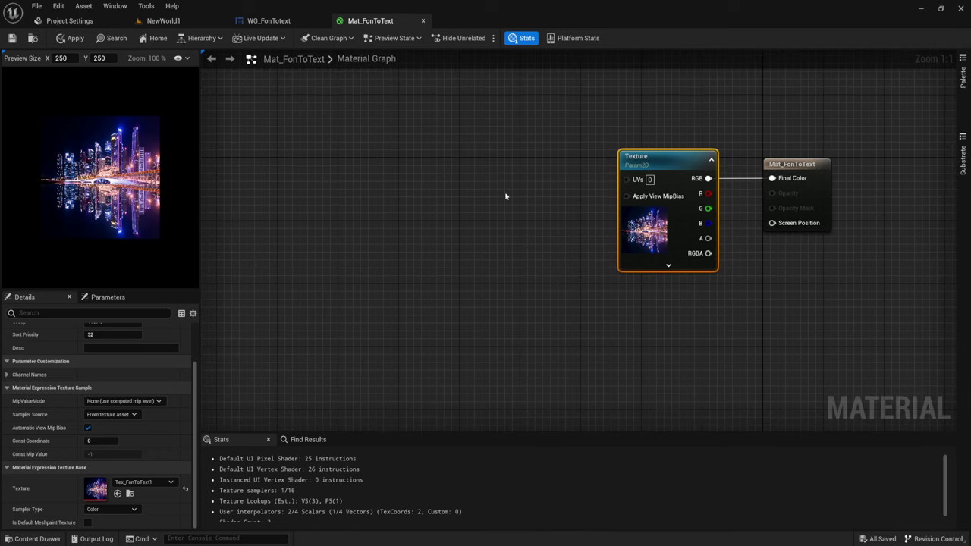
{"action": "right_click", "coordinate": [423, 176]}
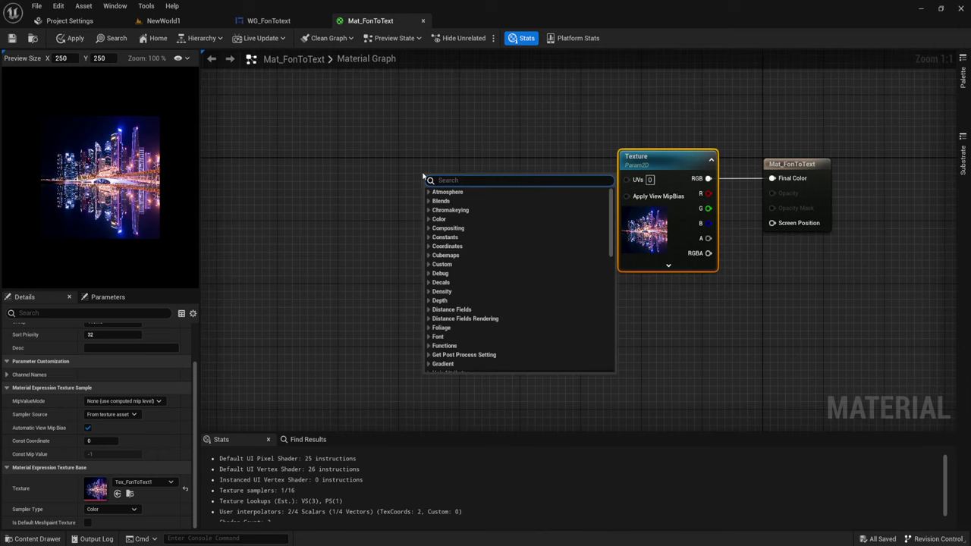
{"action": "type", "text": "Sce"}
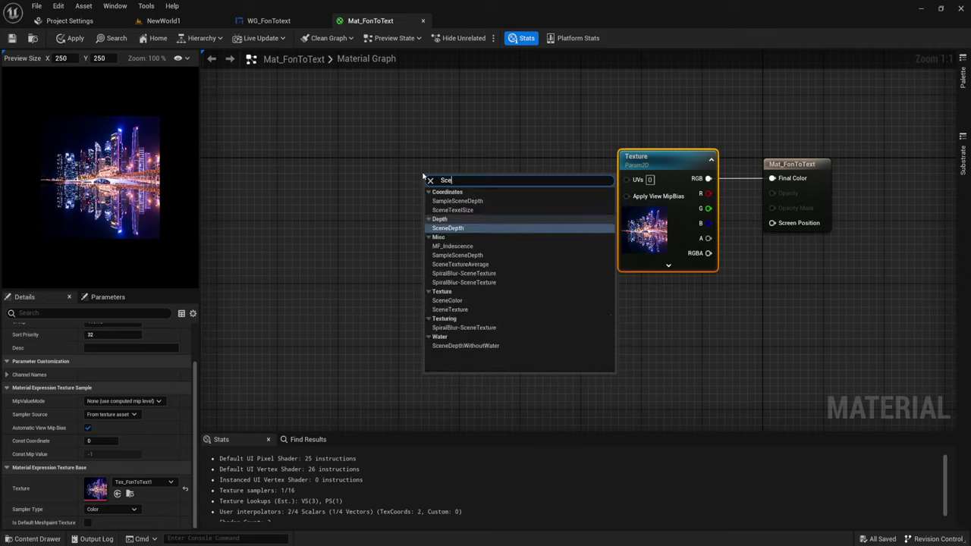
{"action": "key", "text": "BackSpace"}
{"action": "type", "text": "re"}
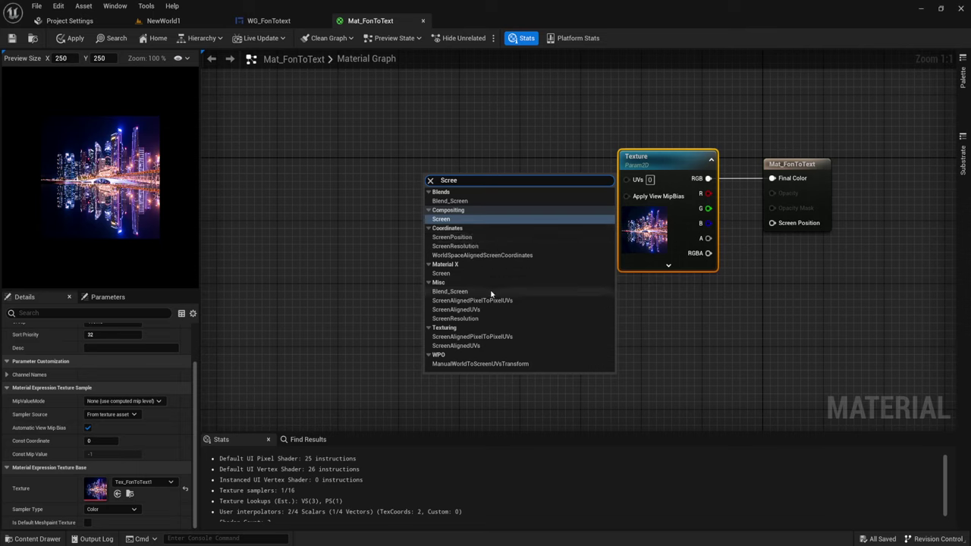
{"action": "left_click", "coordinate": [472, 346]}
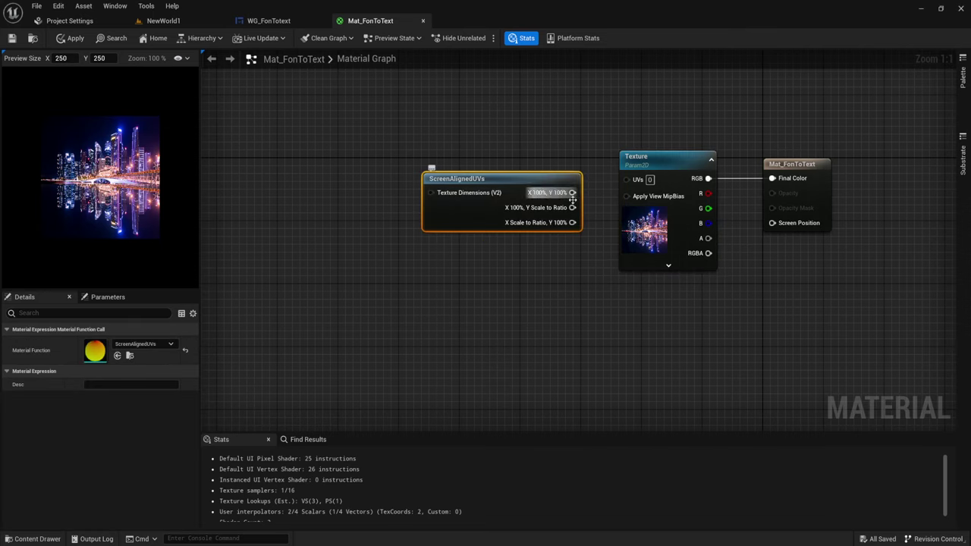
{"action": "left_click_drag", "start_coordinate": [510, 179], "coordinate": [479, 173]}
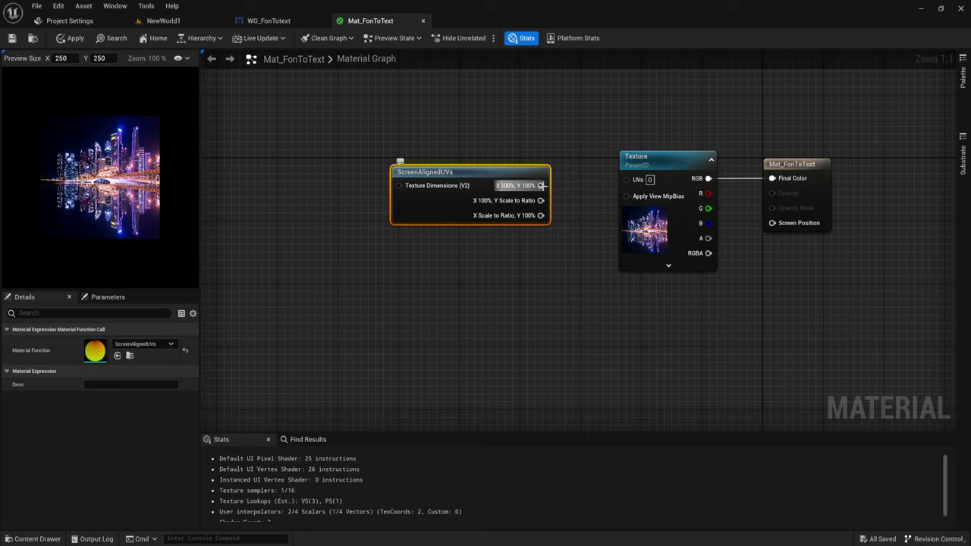
{"action": "left_click_drag", "start_coordinate": [541, 185], "coordinate": [627, 179]}
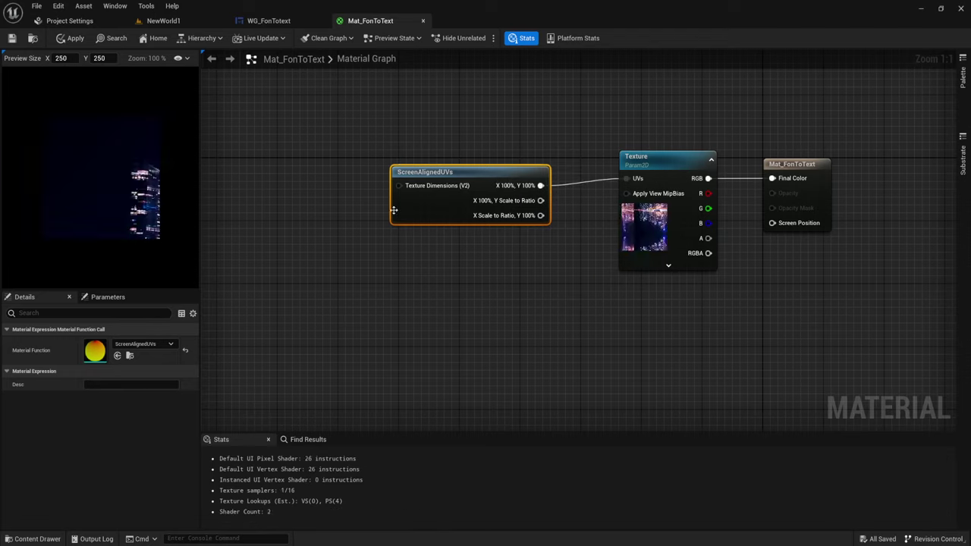
Apply and save the material, placing the Texture node between the UV and output nodes.
{"action": "left_click", "coordinate": [69, 39]}
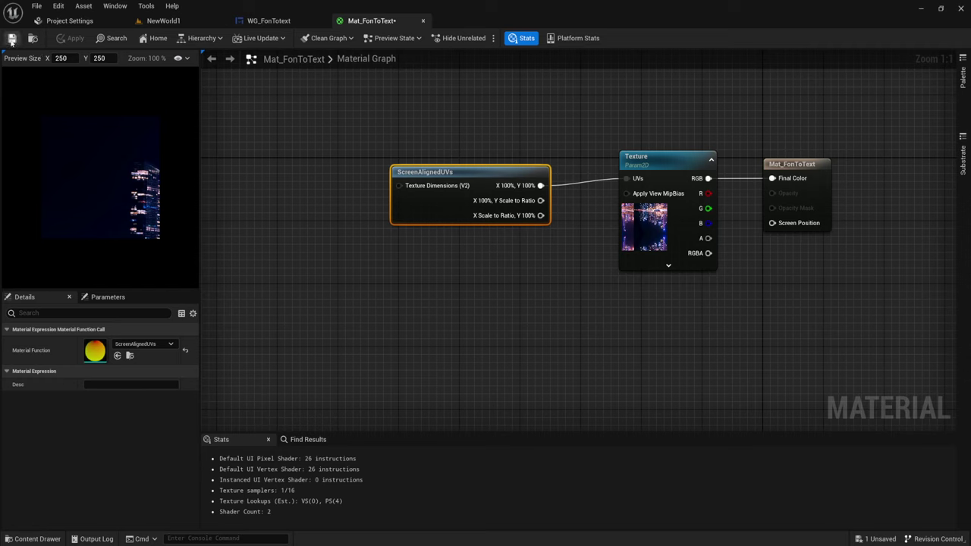
{"action": "left_click", "coordinate": [12, 38]}
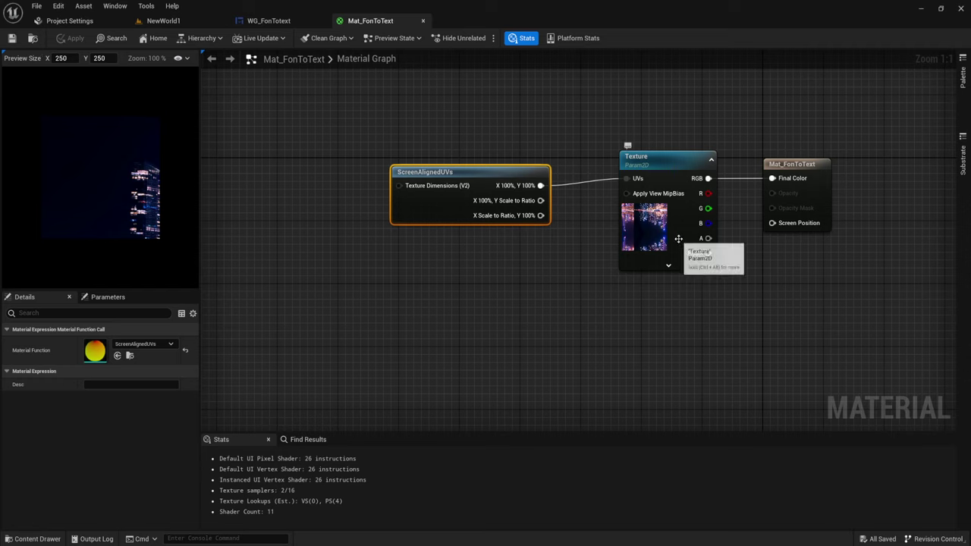
{"action": "mouse_move", "coordinate": [671, 244]}
{"action": "left_mouse_down"}
{"action": "mouse_move", "coordinate": [671, 361]}
{"action": "mouse_move", "coordinate": [494, 141]}
{"action": "mouse_move", "coordinate": [835, 145]}
{"action": "left_mouse_up"}
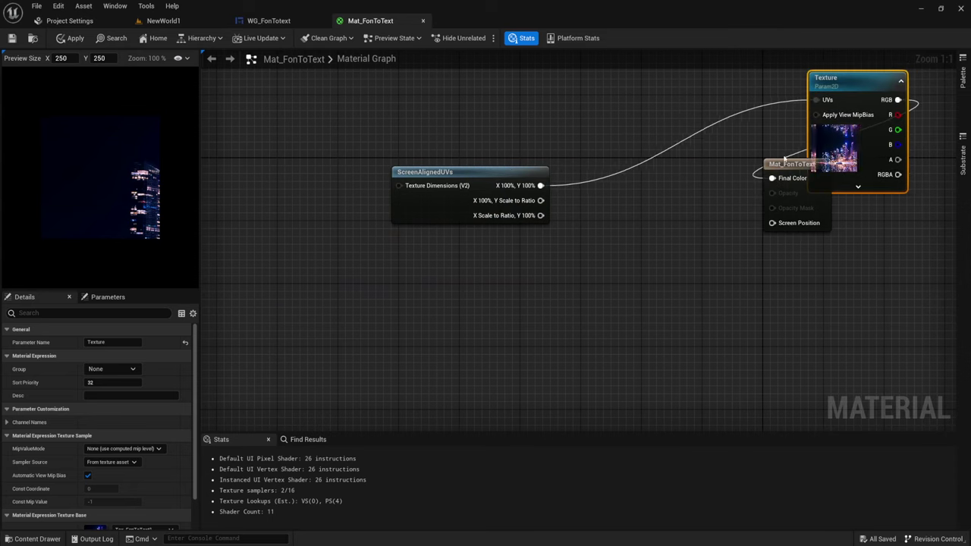
{"action": "left_click_drag", "start_coordinate": [836, 145], "coordinate": [676, 215]}
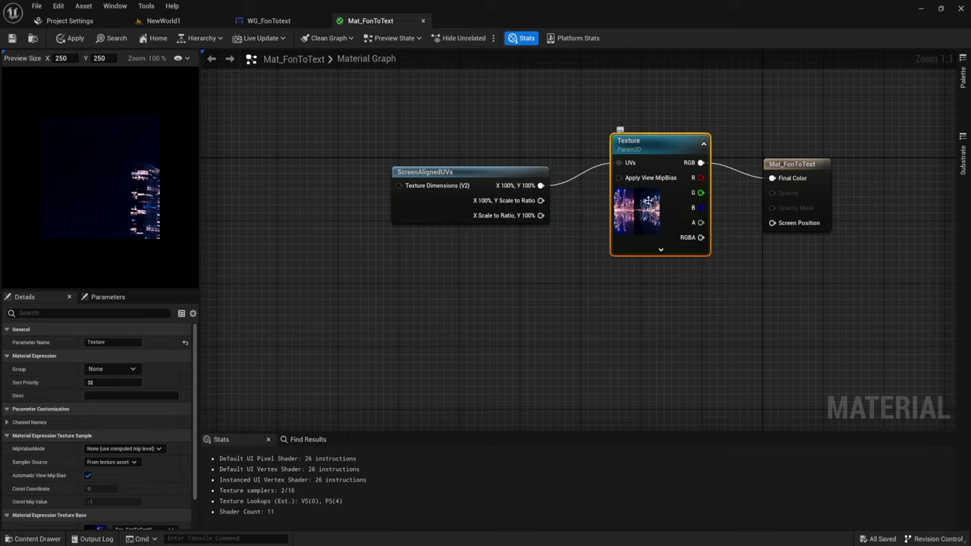
{"action": "mouse_move", "coordinate": [612, 297]}
{"action": "right_mouse_down"}
{"action": "mouse_move", "coordinate": [548, 307]}
{"action": "mouse_move", "coordinate": [584, 291]}
{"action": "right_mouse_up"}
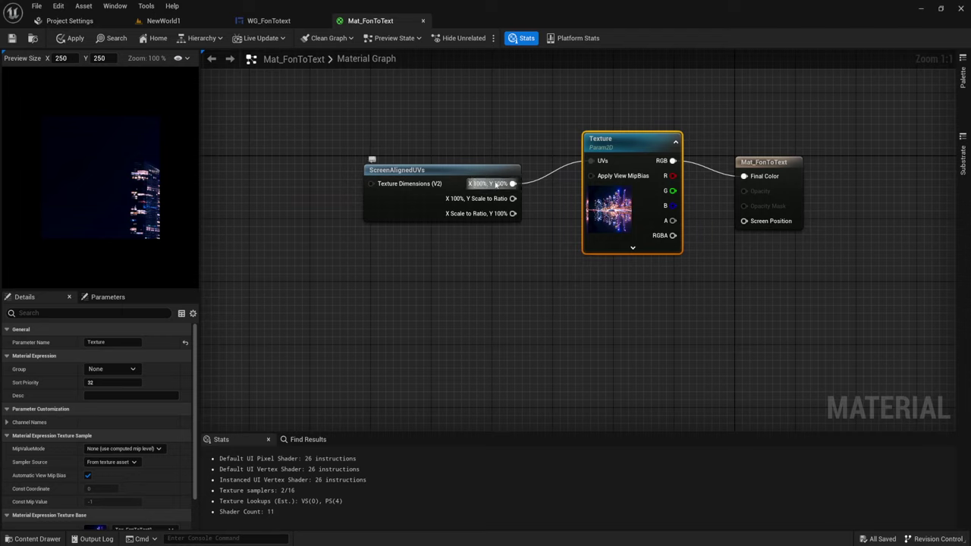
{"action": "left_click", "coordinate": [72, 38]}
{"action": "left_click", "coordinate": [12, 38]}
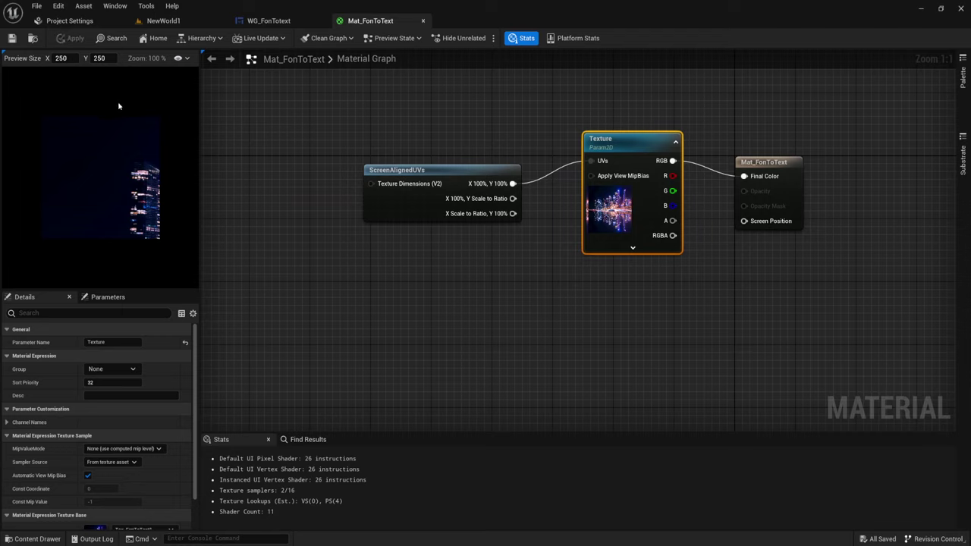
Set ПРИМЕР's Font Material to Mat_FonToText and view the image-filled letters on the canvas.
{"action": "left_click", "coordinate": [303, 21]}
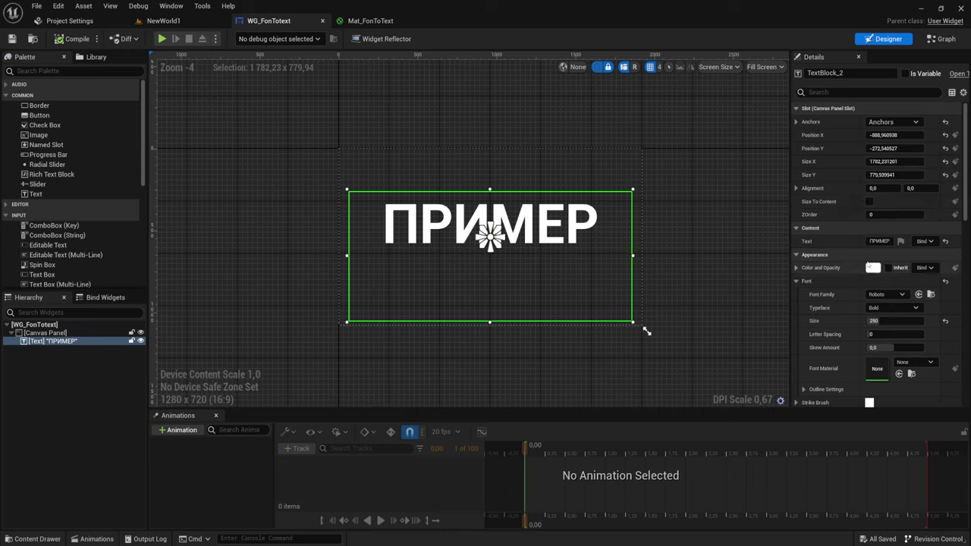
{"action": "scroll", "coordinate": [871, 270], "scroll_direction": "down", "scroll_amount": 2}
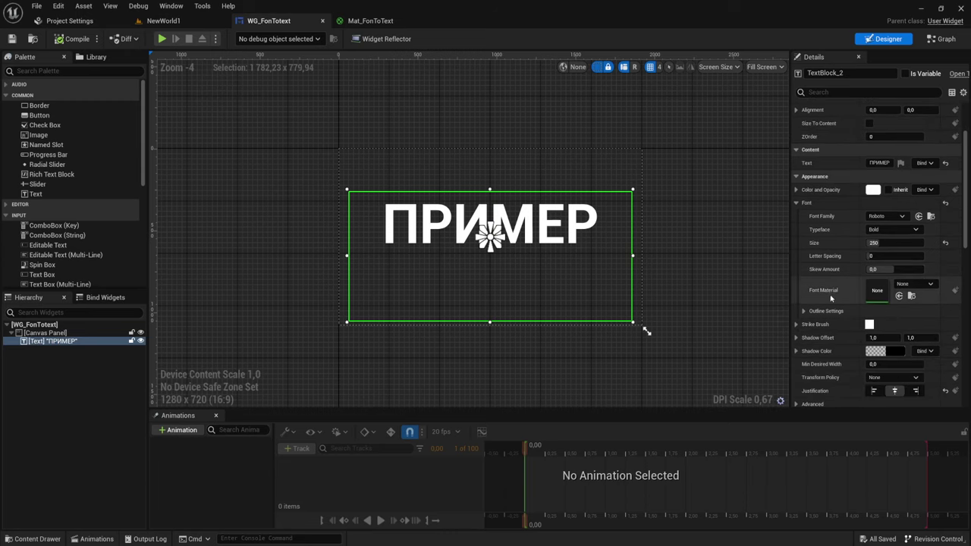
{"action": "left_click", "coordinate": [900, 295]}
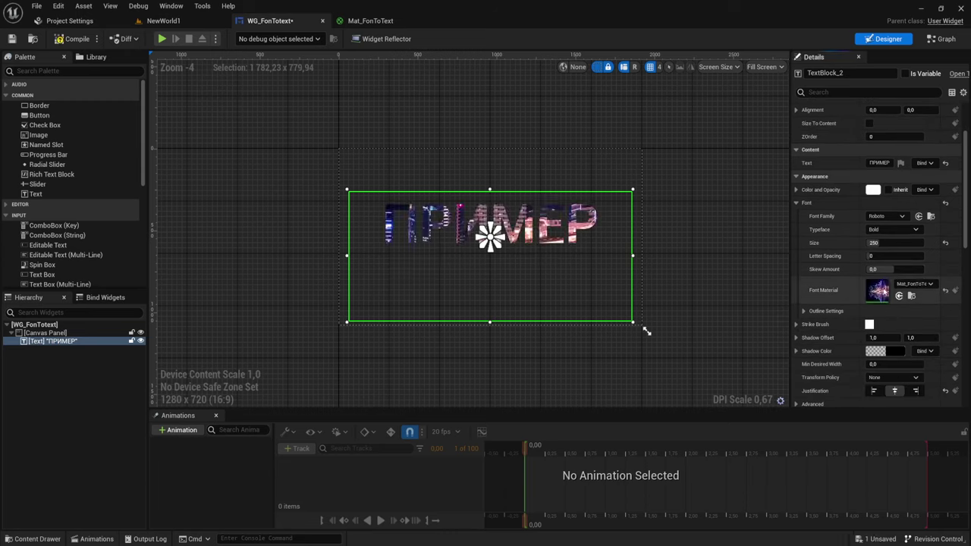
{"action": "scroll", "coordinate": [509, 240], "scroll_direction": "up", "scroll_amount": 4}
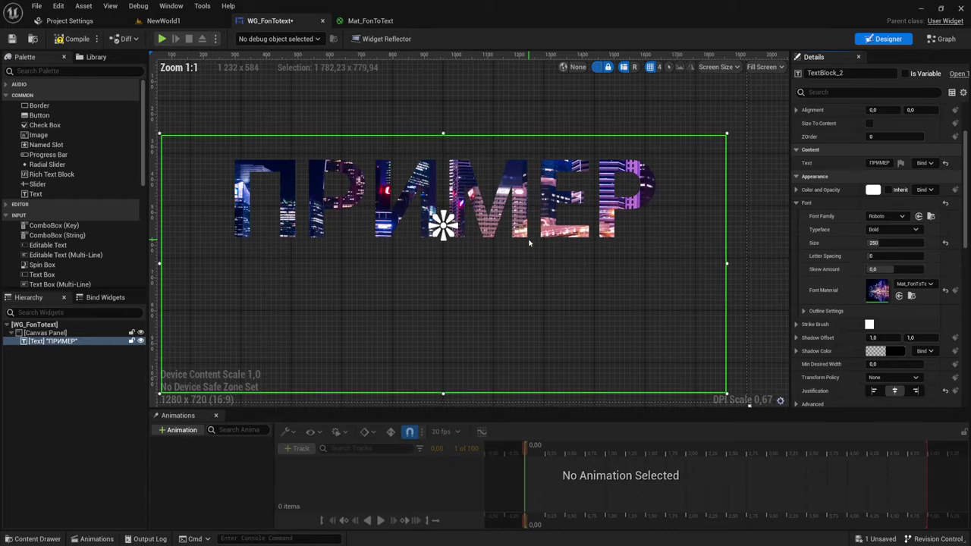
{"action": "mouse_move", "coordinate": [503, 248]}
{"action": "right_mouse_down"}
{"action": "mouse_move", "coordinate": [475, 247]}
{"action": "mouse_move", "coordinate": [611, 198]}
{"action": "mouse_move", "coordinate": [524, 204]}
{"action": "mouse_move", "coordinate": [503, 271]}
{"action": "mouse_move", "coordinate": [559, 314]}
{"action": "mouse_move", "coordinate": [570, 311]}
{"action": "mouse_move", "coordinate": [559, 242]}
{"action": "mouse_move", "coordinate": [549, 236]}
{"action": "right_mouse_up"}
{"action": "scroll", "coordinate": [570, 311], "scroll_direction": "down", "scroll_amount": 4}
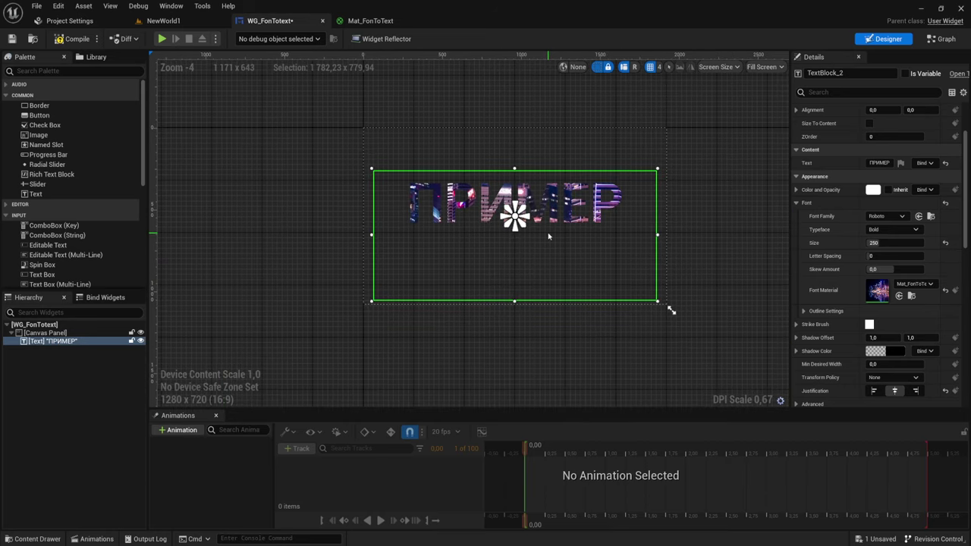
{"action": "scroll", "coordinate": [549, 236], "scroll_direction": "up", "scroll_amount": 3}
{"action": "scroll", "coordinate": [569, 236], "scroll_direction": "down", "scroll_amount": 1}
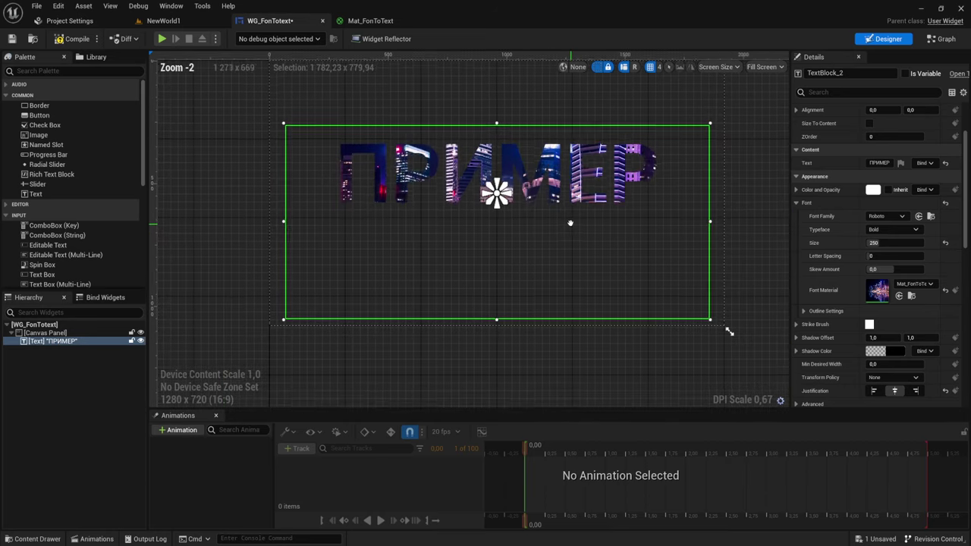
{"action": "mouse_move", "coordinate": [570, 236]}
{"action": "right_mouse_down"}
{"action": "mouse_move", "coordinate": [604, 207]}
{"action": "mouse_move", "coordinate": [572, 214]}
{"action": "right_mouse_up"}
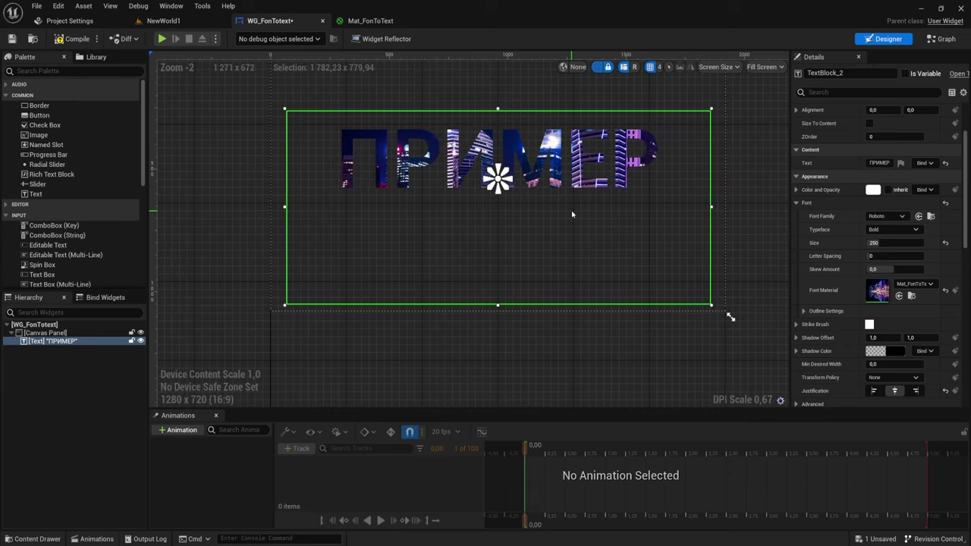
{"action": "left_click", "coordinate": [357, 20]}
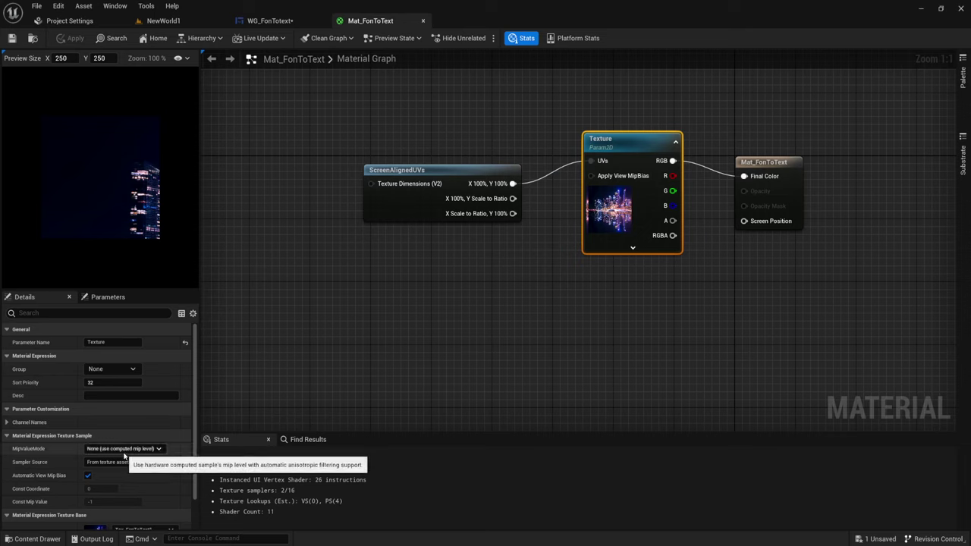
Switch the Texture parameter to Tex_FonToText2, apply, and check the sunset-filled ПРИМЕР in the widget.
{"action": "scroll", "coordinate": [127, 450], "scroll_direction": "down", "scroll_amount": 2}
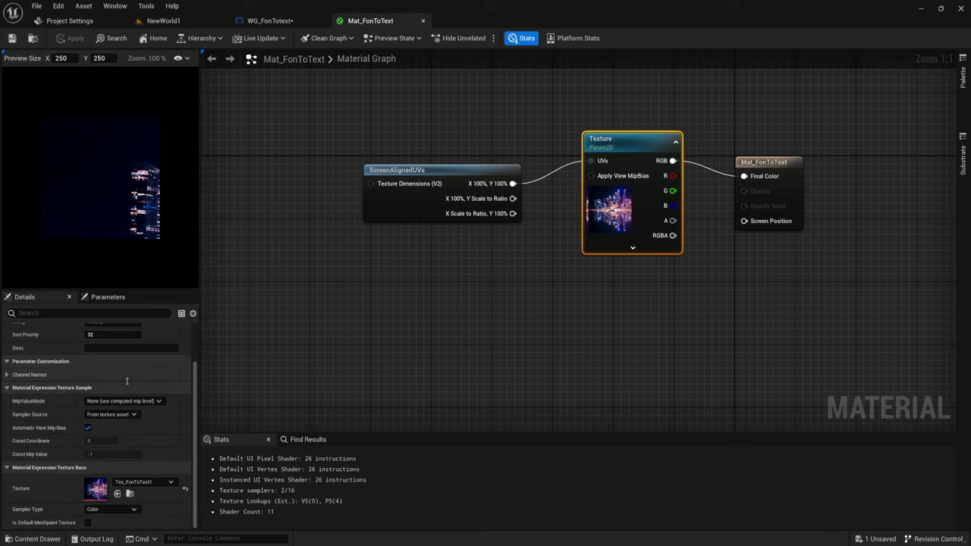
{"action": "left_click", "coordinate": [172, 482]}
{"action": "left_click", "coordinate": [168, 436]}
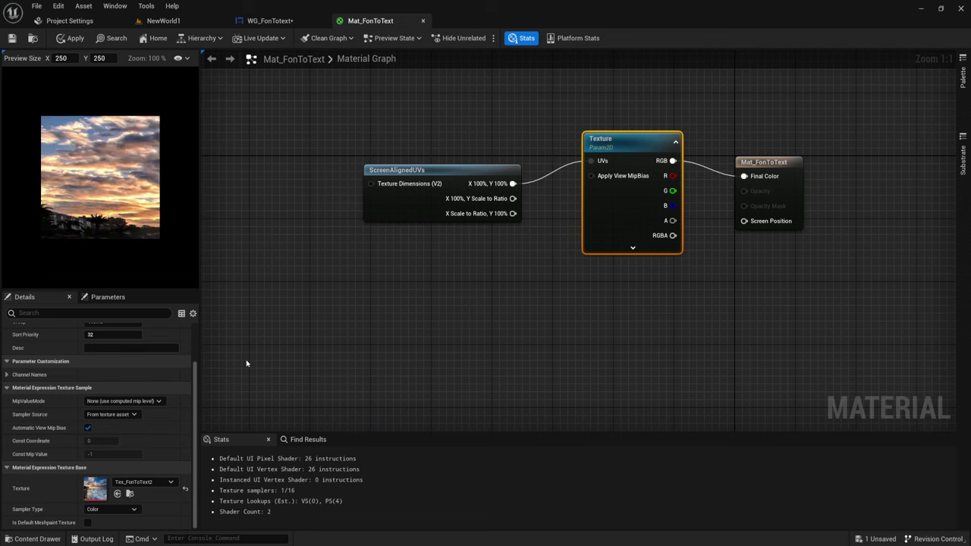
{"action": "left_click", "coordinate": [73, 38]}
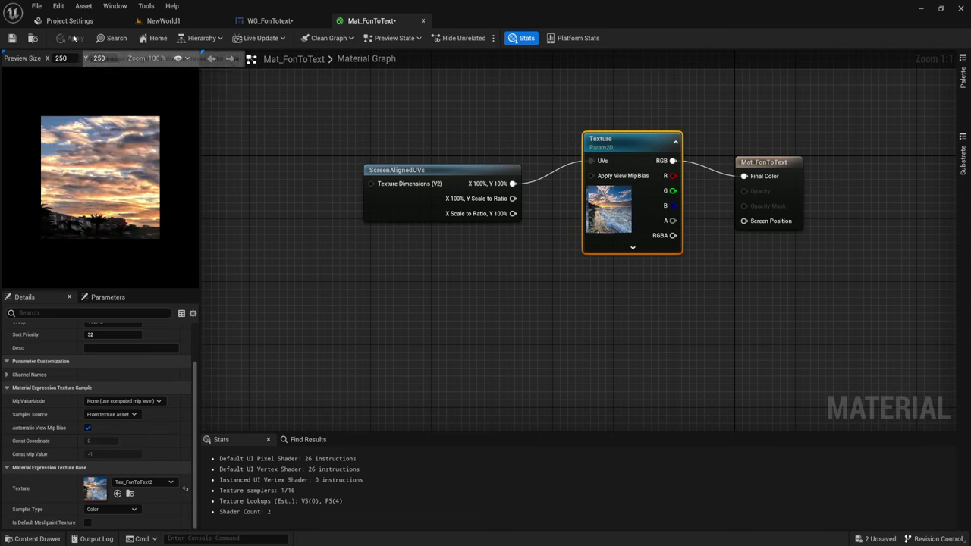
{"action": "left_click", "coordinate": [282, 21]}
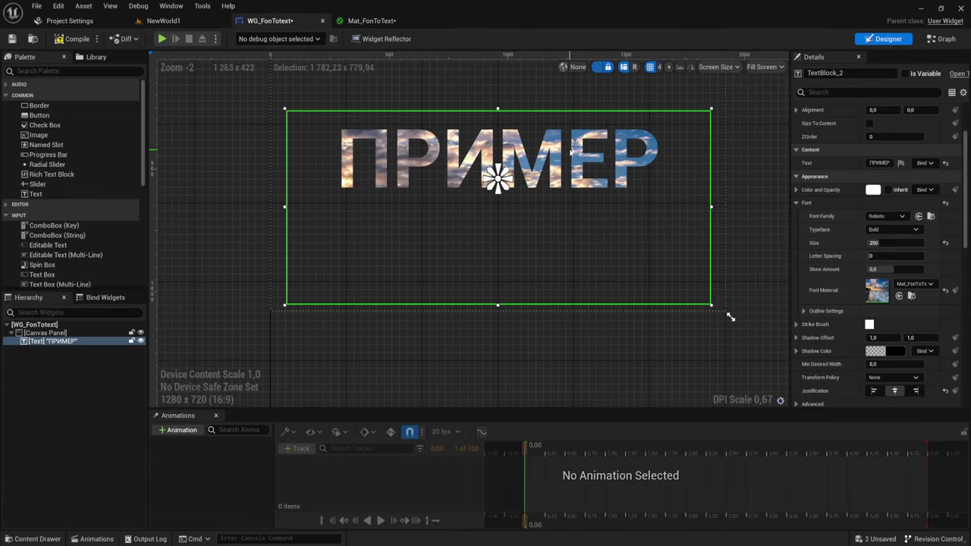
{"action": "mouse_move", "coordinate": [583, 228]}
{"action": "right_mouse_down"}
{"action": "mouse_move", "coordinate": [560, 314]}
{"action": "mouse_move", "coordinate": [585, 306]}
{"action": "right_mouse_up"}
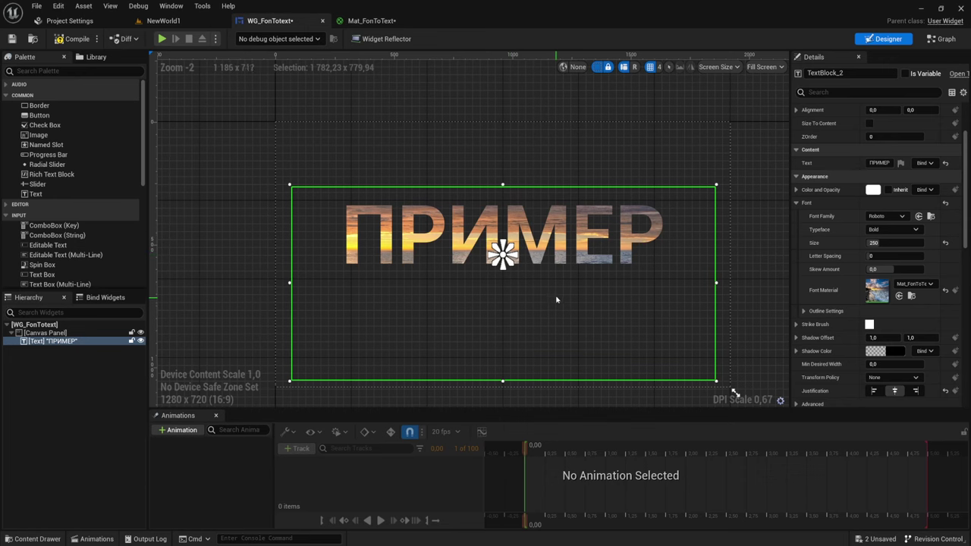
{"action": "right_click_drag", "start_coordinate": [556, 300], "coordinate": [551, 216]}
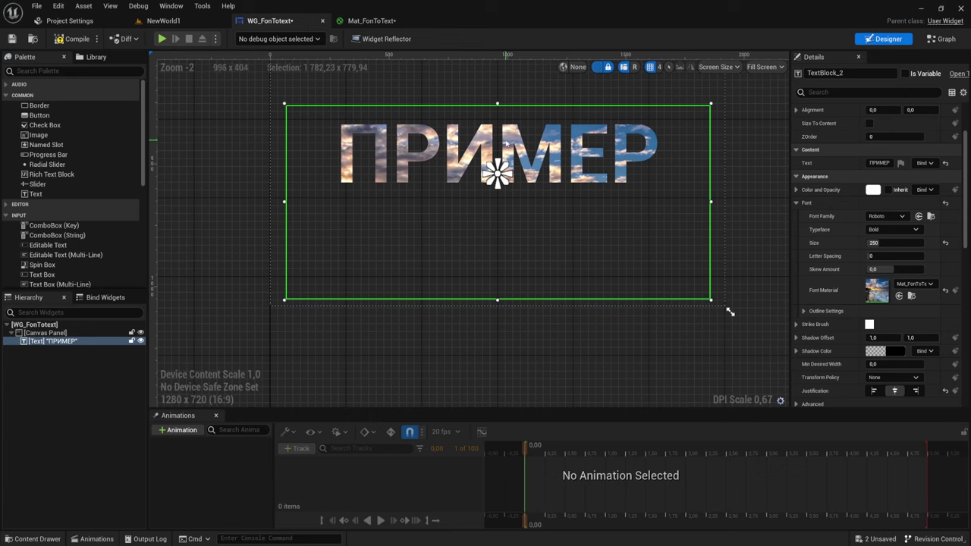
Open NewWorld1's Level Blueprint and select the Event BeginPlay node.
{"action": "left_click", "coordinate": [159, 20]}
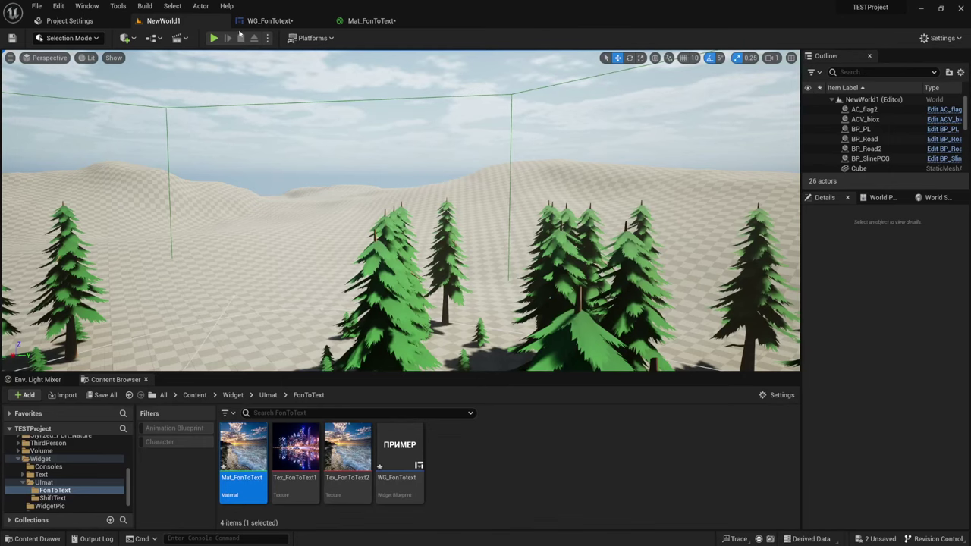
{"action": "left_click", "coordinate": [155, 38]}
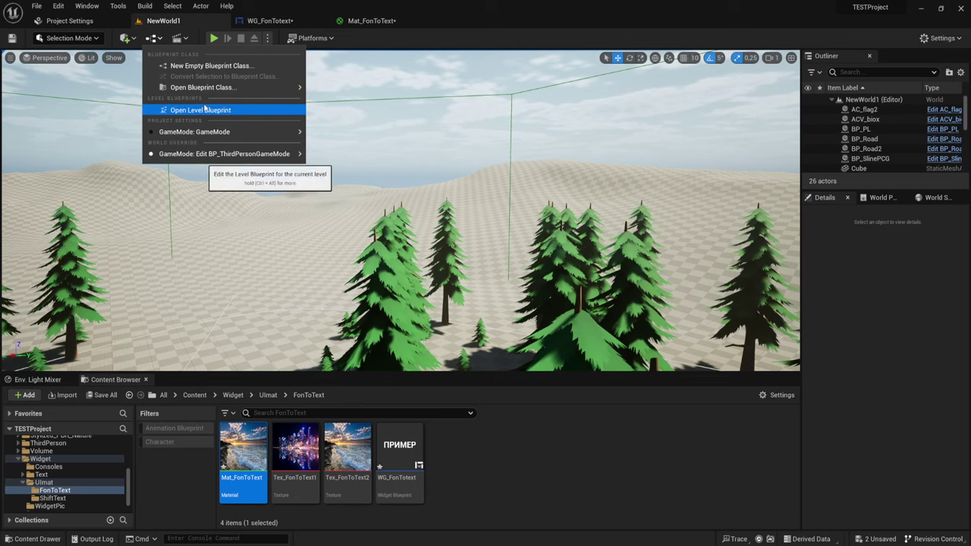
{"action": "left_click", "coordinate": [228, 108]}
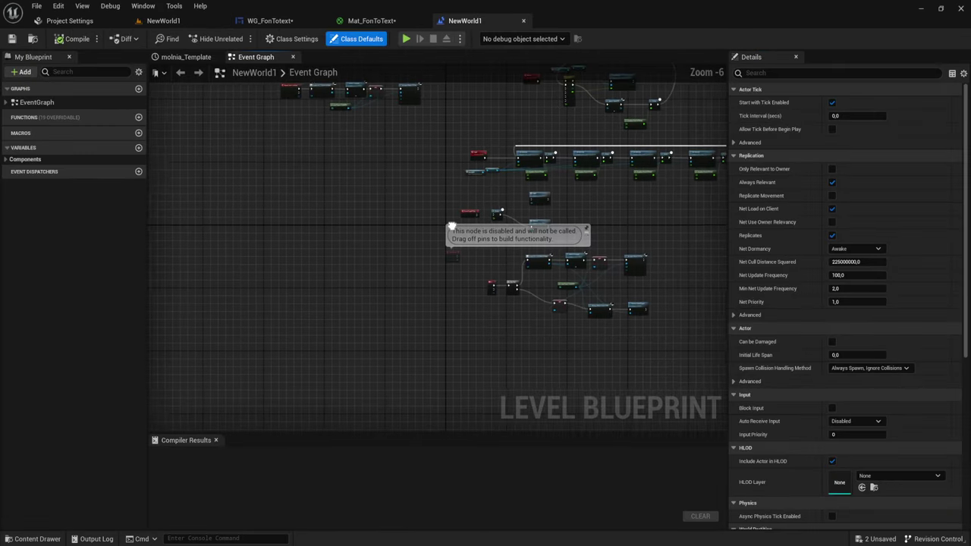
{"action": "scroll", "coordinate": [475, 256], "scroll_direction": "up", "scroll_amount": 6}
{"action": "scroll", "coordinate": [440, 268], "scroll_direction": "down", "scroll_amount": 1}
{"action": "scroll", "coordinate": [332, 193], "scroll_direction": "down", "scroll_amount": 2}
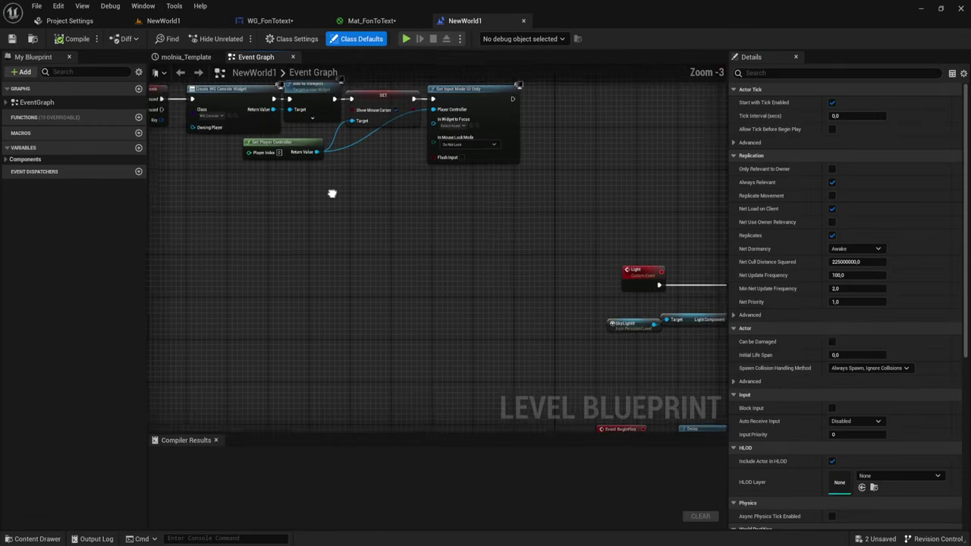
{"action": "scroll", "coordinate": [455, 242], "scroll_direction": "up", "scroll_amount": 2}
{"action": "scroll", "coordinate": [692, 147], "scroll_direction": "down", "scroll_amount": 2}
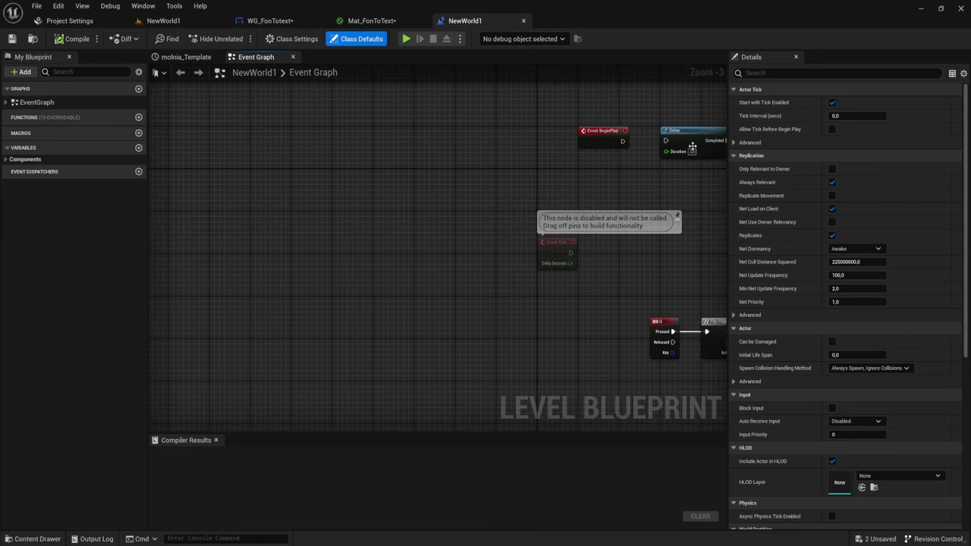
{"action": "left_click", "coordinate": [598, 147]}
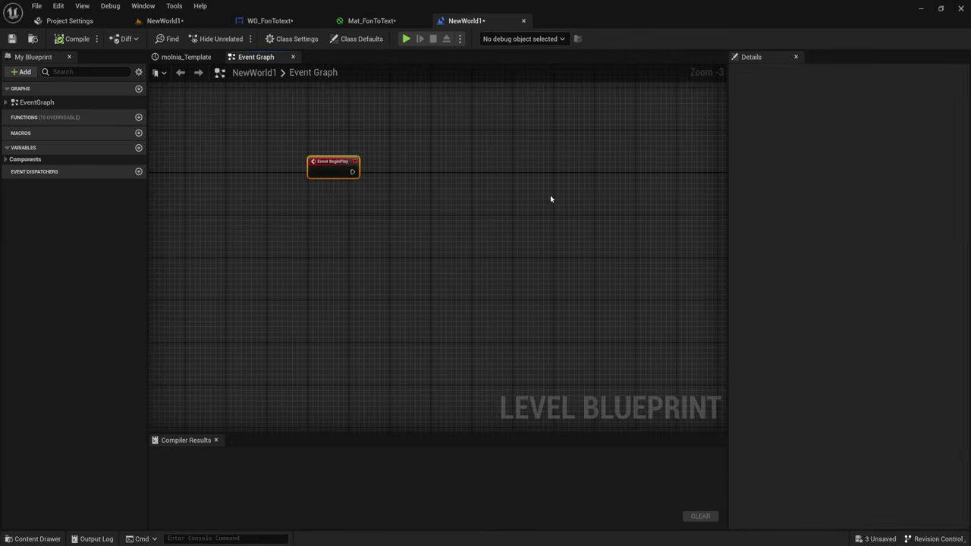
{"action": "scroll", "coordinate": [432, 221], "scroll_direction": "up", "scroll_amount": 6}
{"action": "right_click_drag", "start_coordinate": [432, 221], "coordinate": [440, 226]}
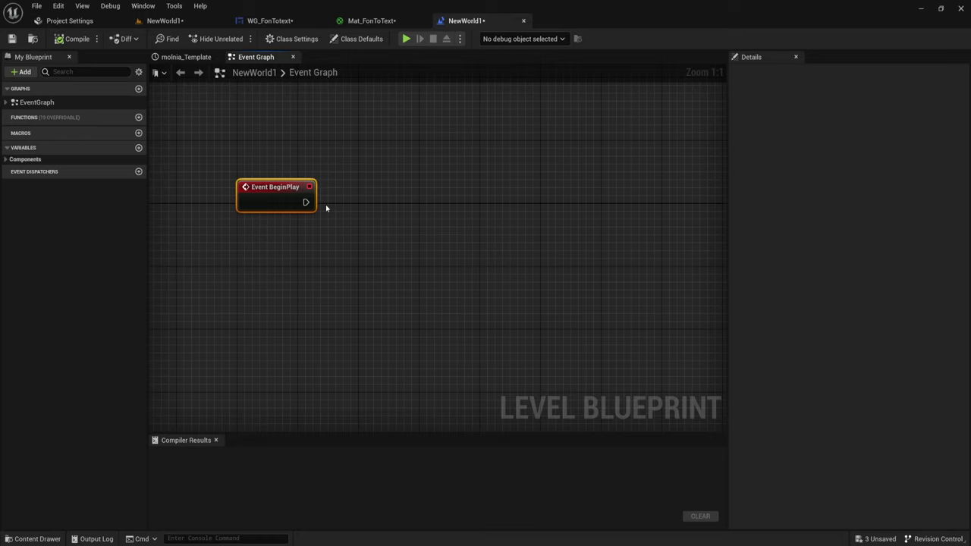
Add a Create Widget node for WG_FonTotext after Event BeginPlay.
{"action": "left_click_drag", "start_coordinate": [306, 203], "coordinate": [369, 203]}
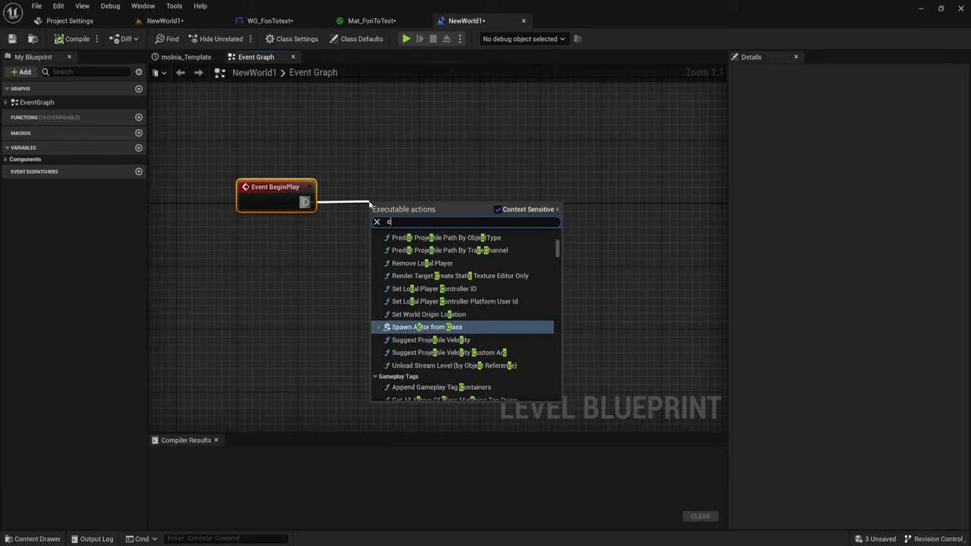
{"action": "type", "text": "creat w"}
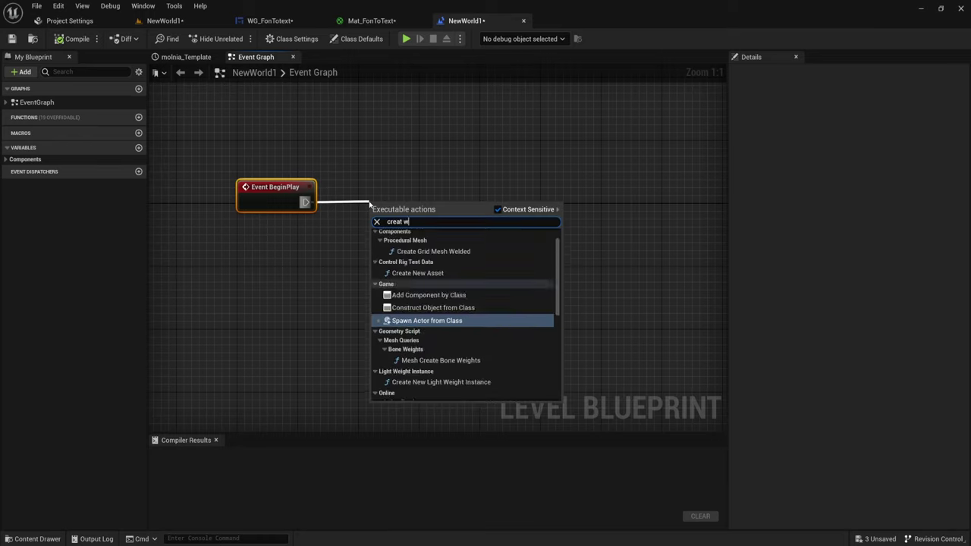
{"action": "type", "text": "id"}
{"action": "left_click", "coordinate": [414, 244]}
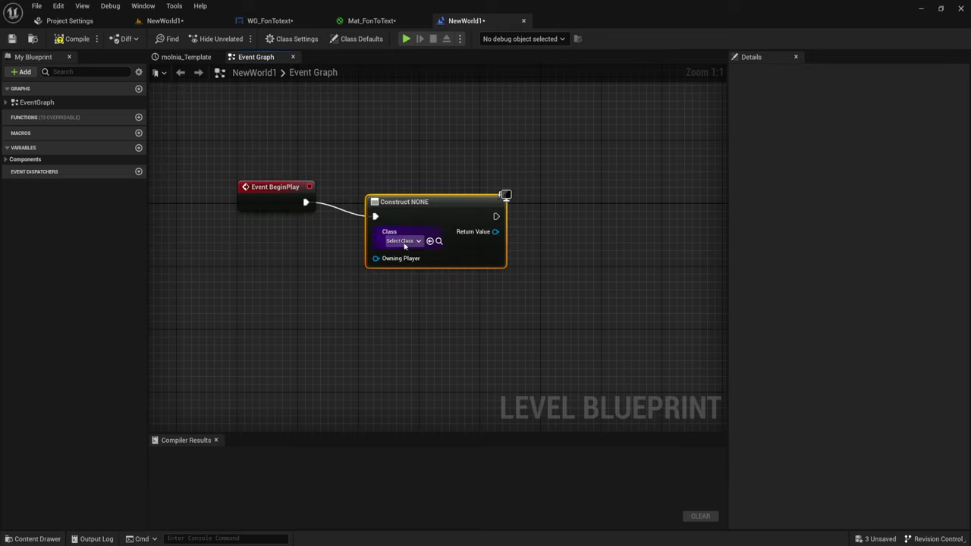
{"action": "left_click", "coordinate": [416, 242]}
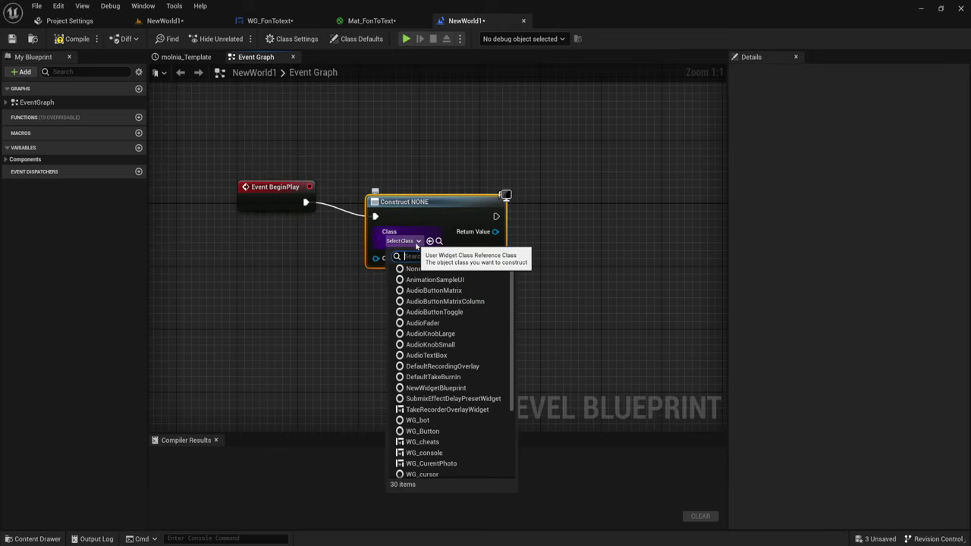
{"action": "type", "text": "WG_"}
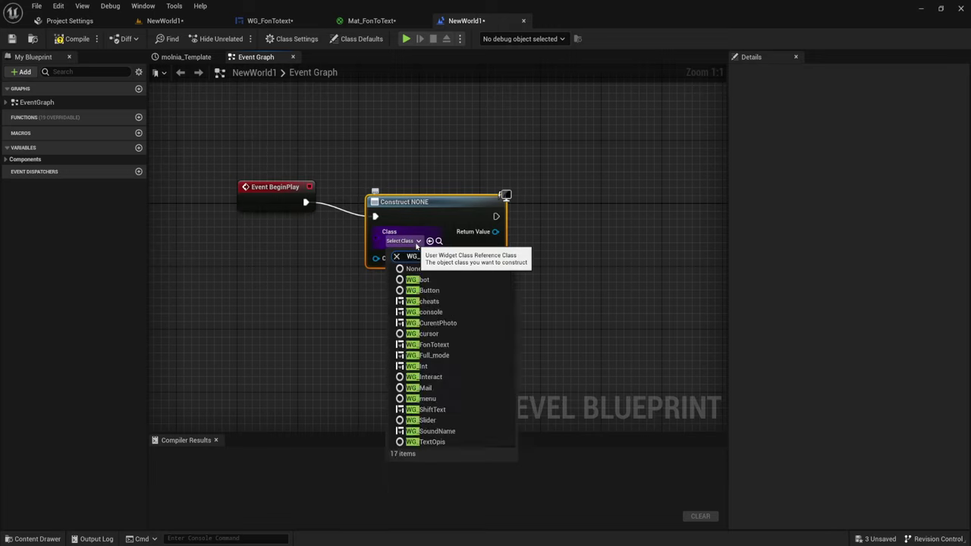
{"action": "type", "text": "Fo"}
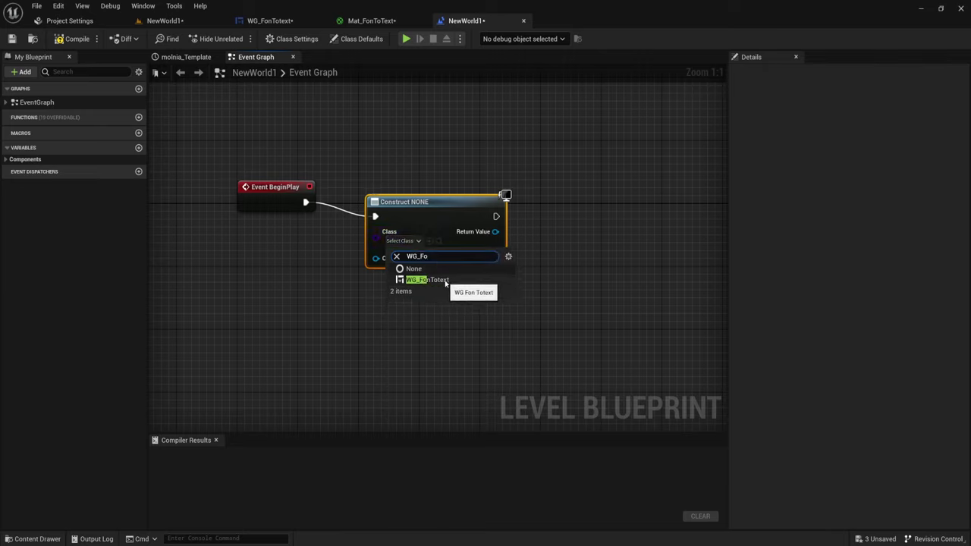
{"action": "left_click", "coordinate": [427, 280]}
{"action": "left_click_drag", "start_coordinate": [441, 204], "coordinate": [411, 188]}
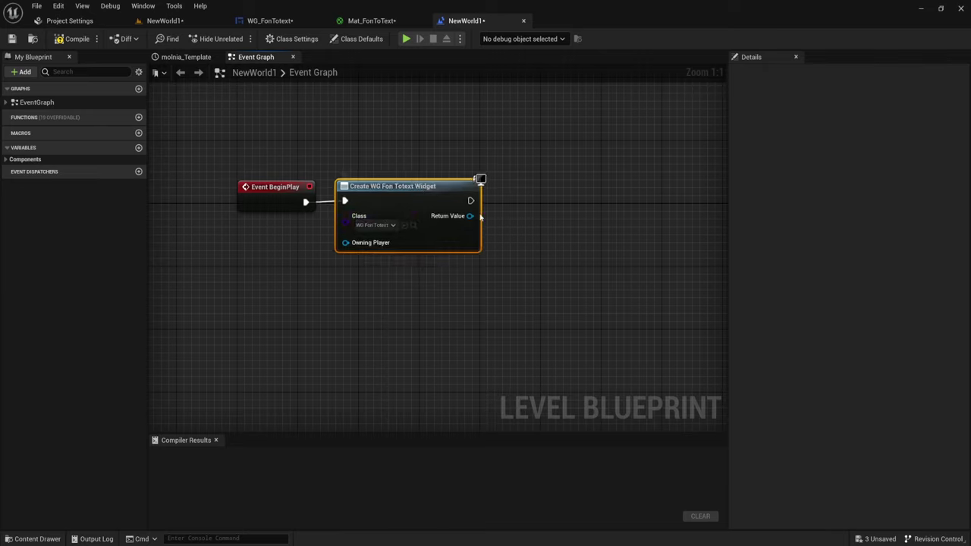
Add the created widget to the viewport and compile the level blueprint.
{"action": "left_click_drag", "start_coordinate": [470, 215], "coordinate": [499, 215]}
{"action": "type", "text": "add"}
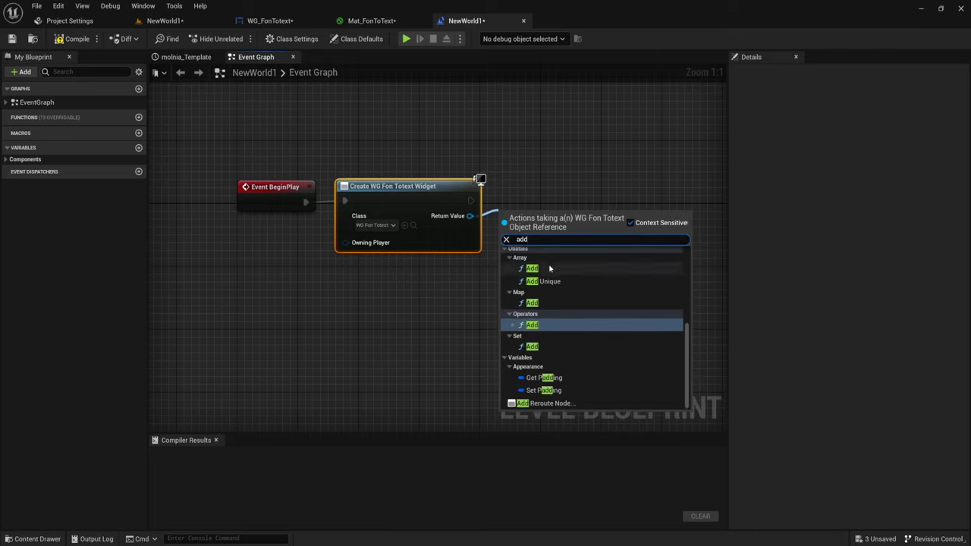
{"action": "type", "text": " to"}
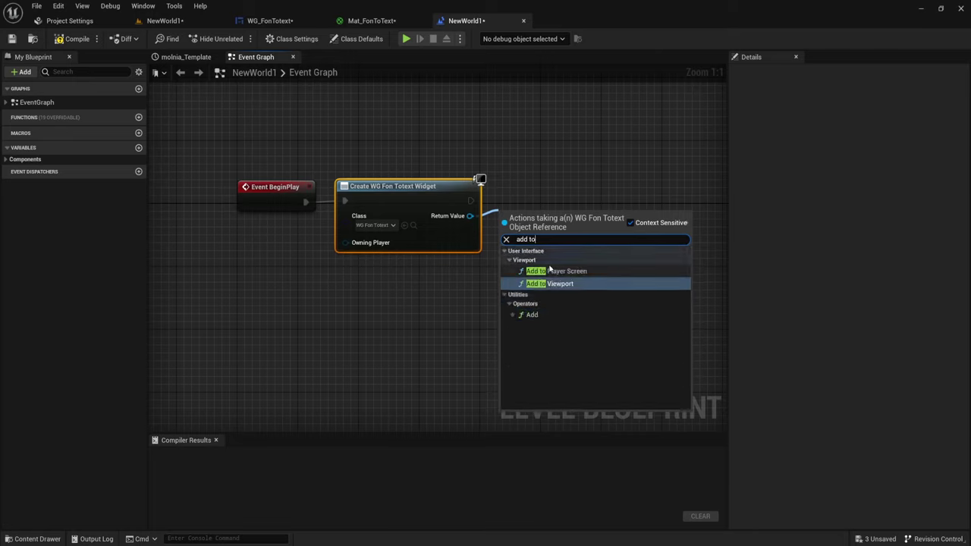
{"action": "left_click", "coordinate": [552, 284]}
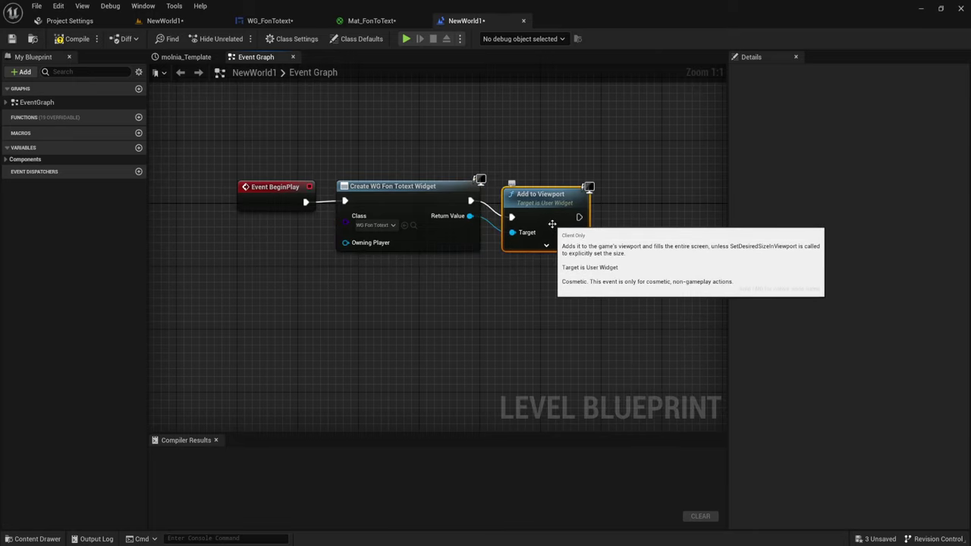
{"action": "left_click", "coordinate": [76, 38]}
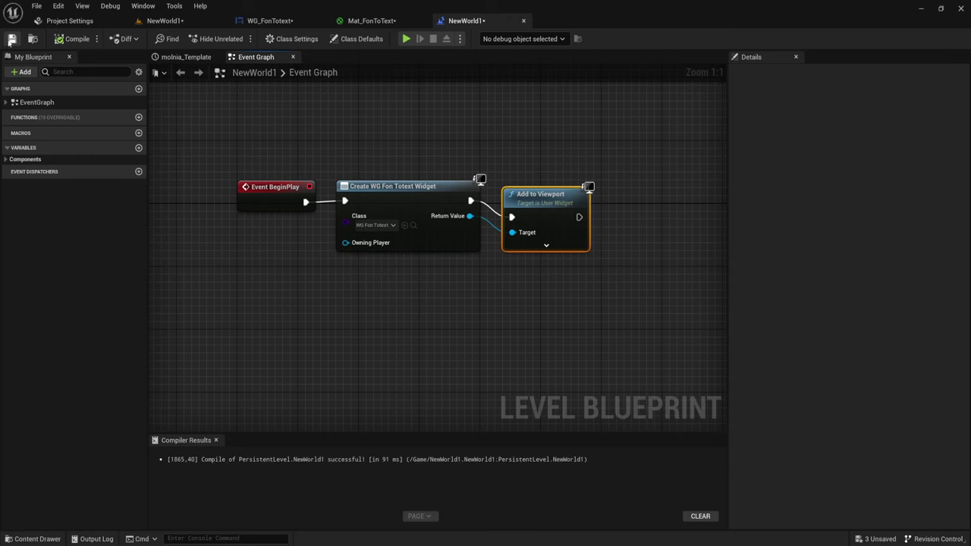
Compile and save the WG_FonTotext widget.
{"action": "left_click", "coordinate": [263, 21]}
{"action": "left_click", "coordinate": [76, 38]}
{"action": "left_click", "coordinate": [12, 39]}
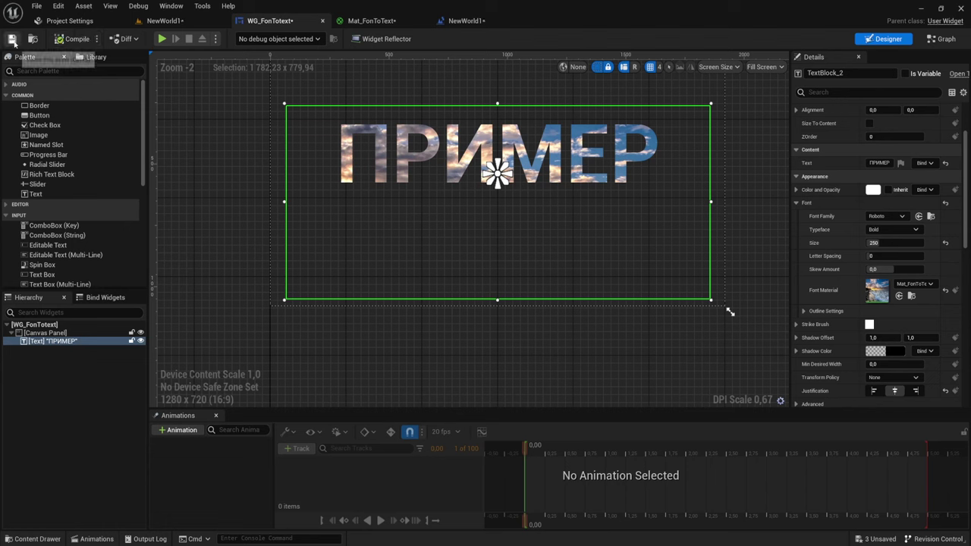
Play NewWorld1, walk forward to view ПРИМЕР over the game, then stop with Esc.
{"action": "left_click", "coordinate": [163, 22]}
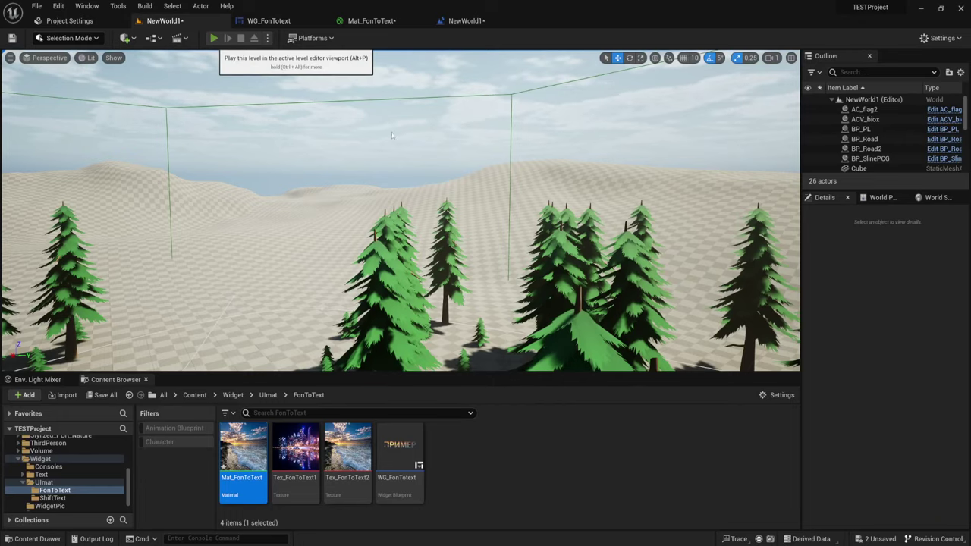
{"action": "left_click", "coordinate": [215, 38]}
{"action": "left_click", "coordinate": [400, 227]}
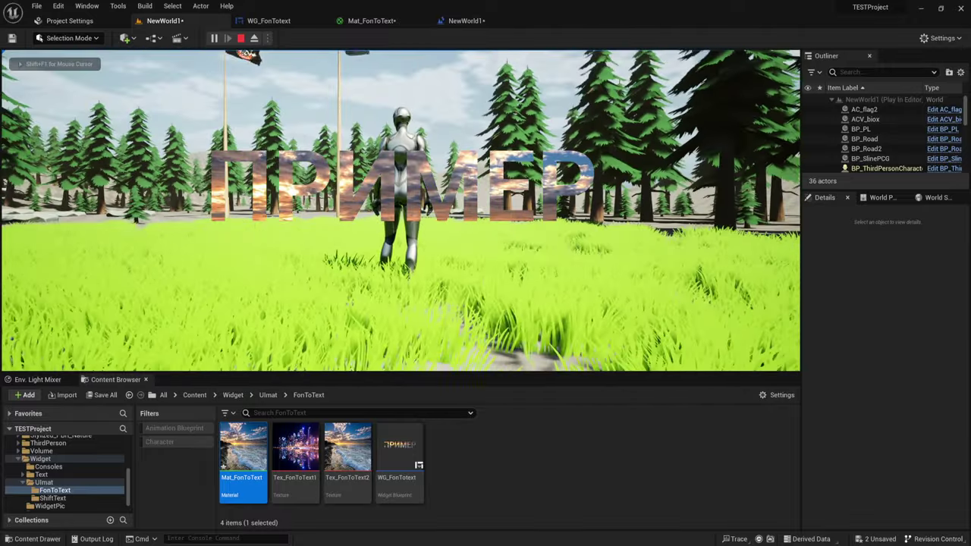
{"action": "key", "text": "w"}
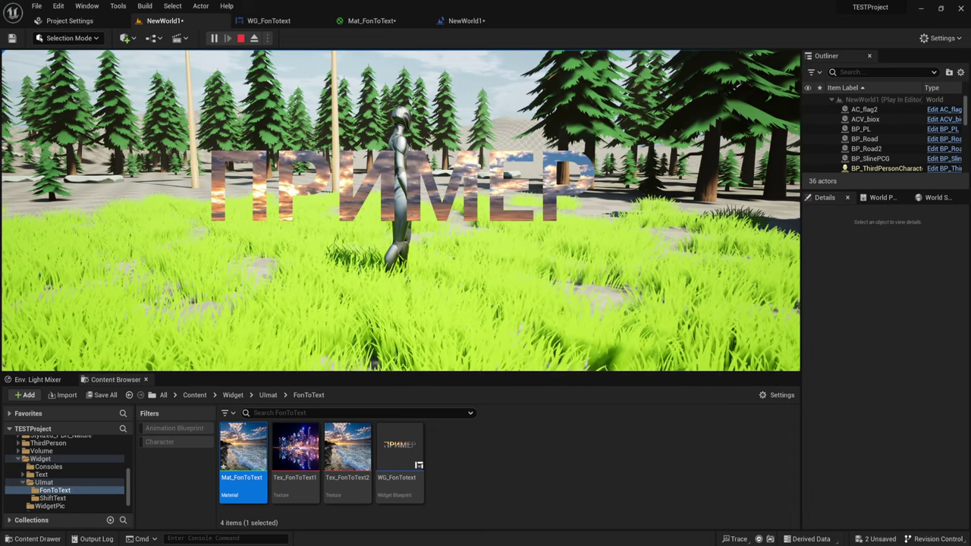
{"action": "key", "text": "Escape"}
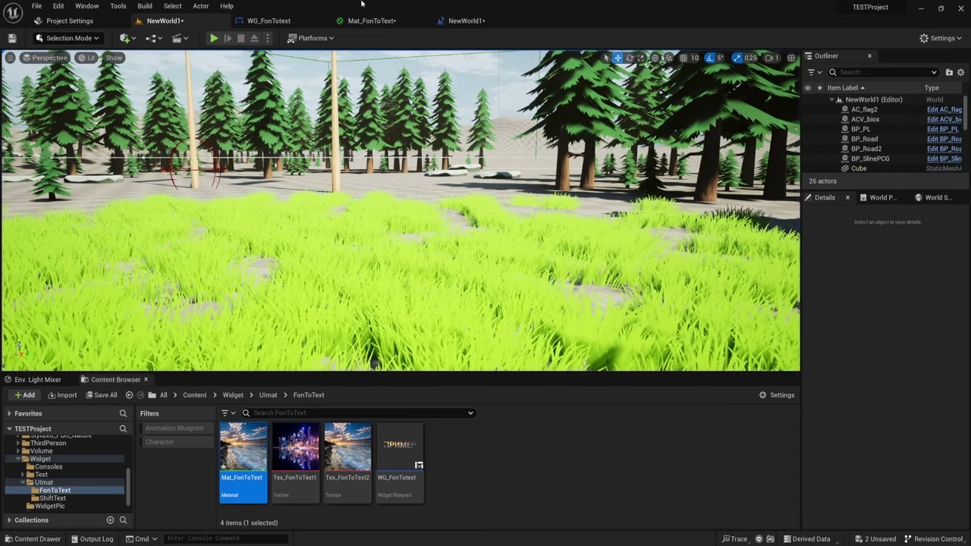
Add a new Image widget to the WG_FonTotext Canvas Panel.
{"action": "left_click", "coordinate": [463, 20]}
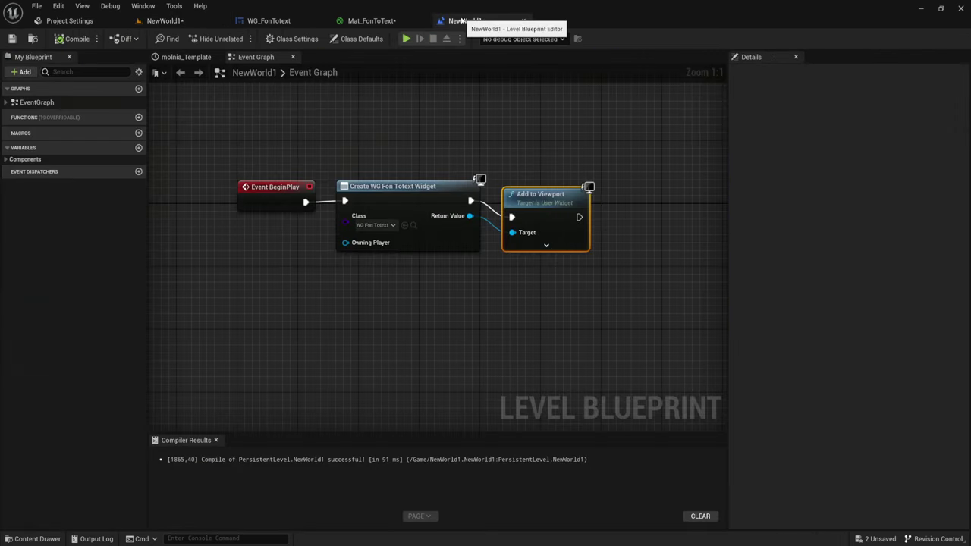
{"action": "left_click", "coordinate": [277, 21]}
{"action": "right_click_drag", "start_coordinate": [388, 209], "coordinate": [365, 259]}
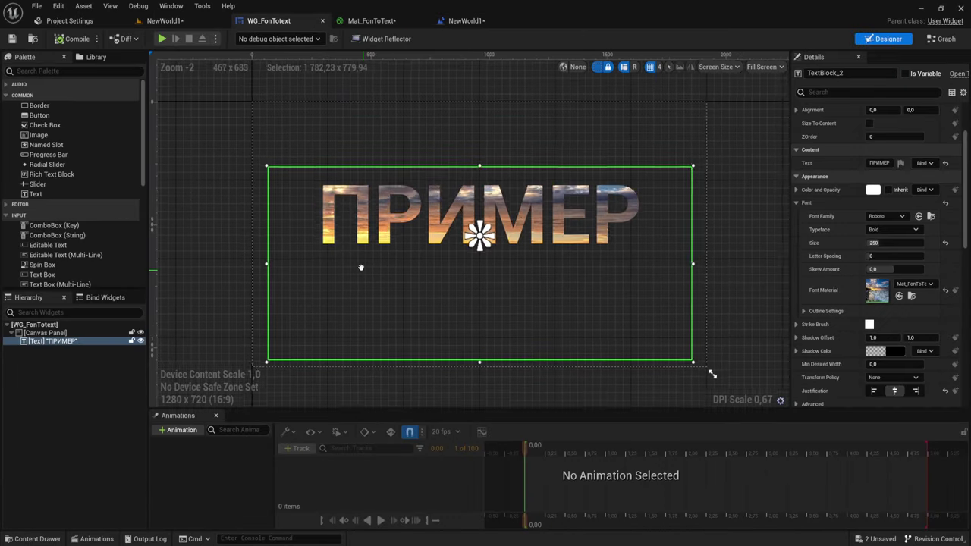
{"action": "left_click", "coordinate": [81, 331]}
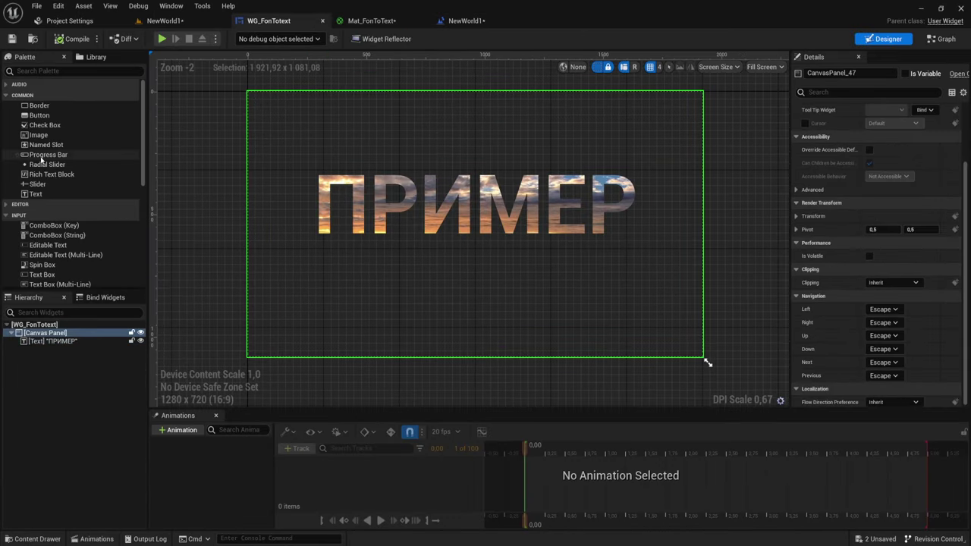
{"action": "left_click_drag", "start_coordinate": [38, 135], "coordinate": [247, 91]}
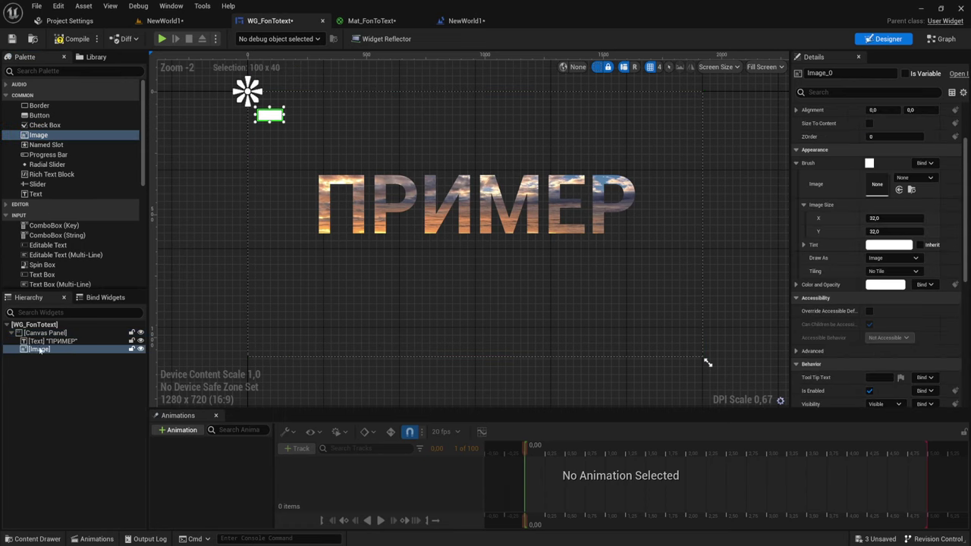
Anchor the image to full stretch and set its offsets to 0.
{"action": "scroll", "coordinate": [895, 166], "scroll_direction": "up", "scroll_amount": 3}
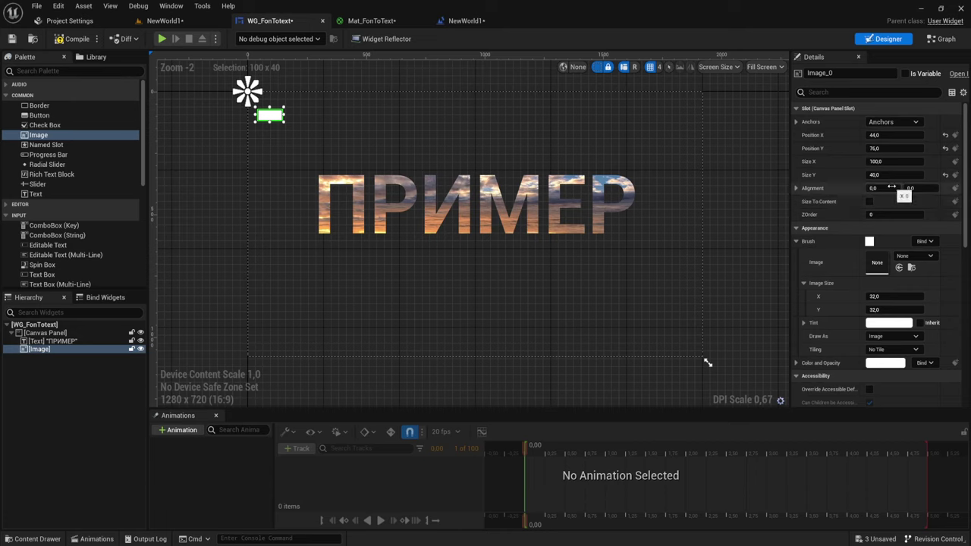
{"action": "left_click", "coordinate": [916, 123]}
{"action": "left_click", "coordinate": [930, 262]}
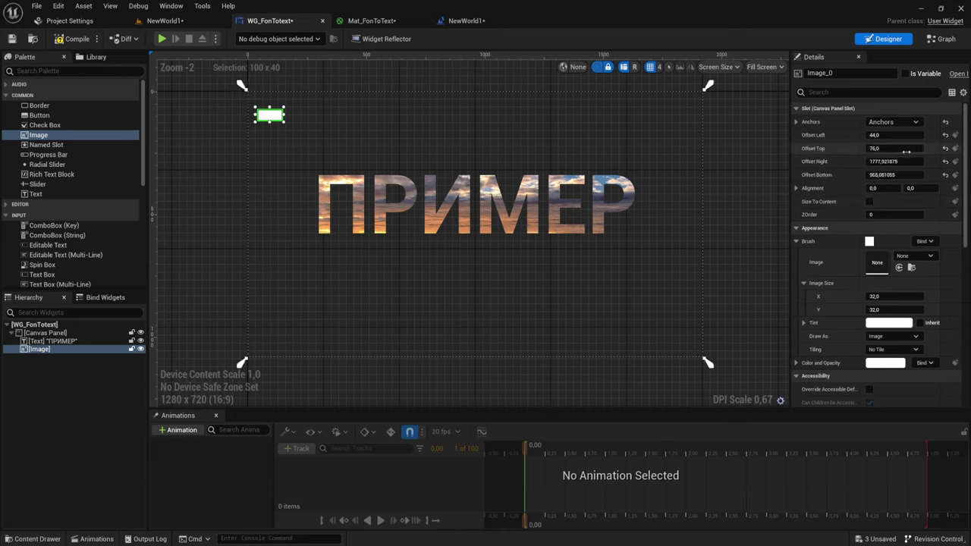
{"action": "type", "text": "0"}
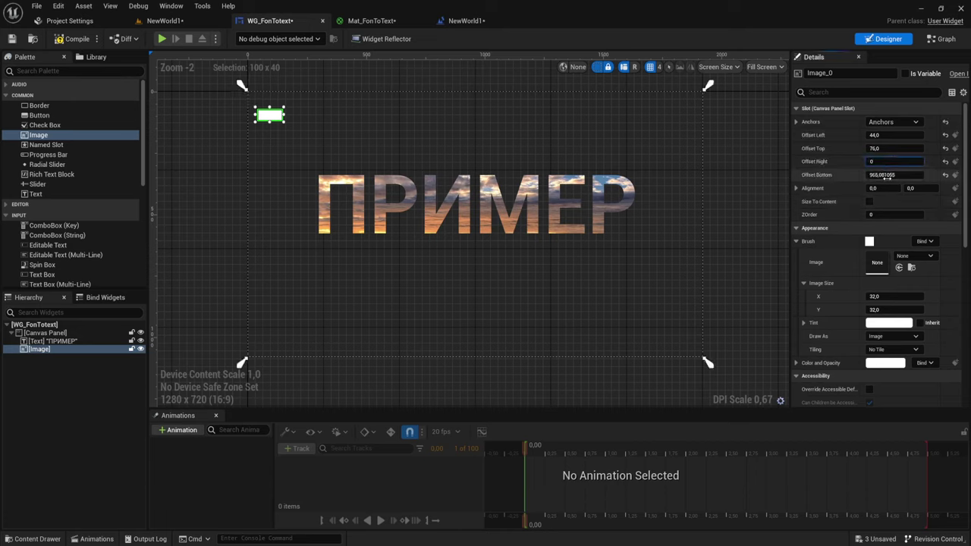
{"action": "key", "text": "Tab"}
{"action": "type", "text": "0"}
{"action": "left_click", "coordinate": [895, 148]}
{"action": "type", "text": "0"}
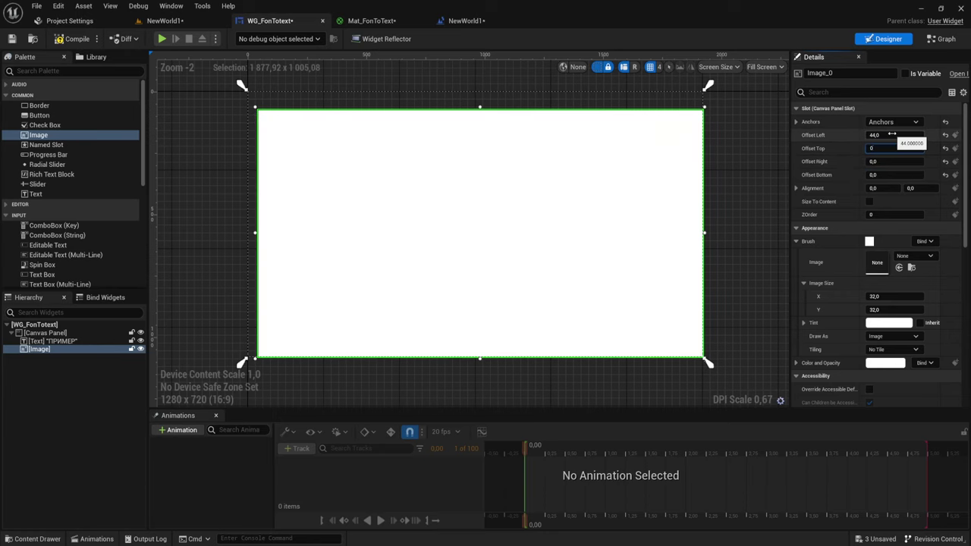
{"action": "left_click", "coordinate": [893, 134]}
{"action": "type", "text": "0"}
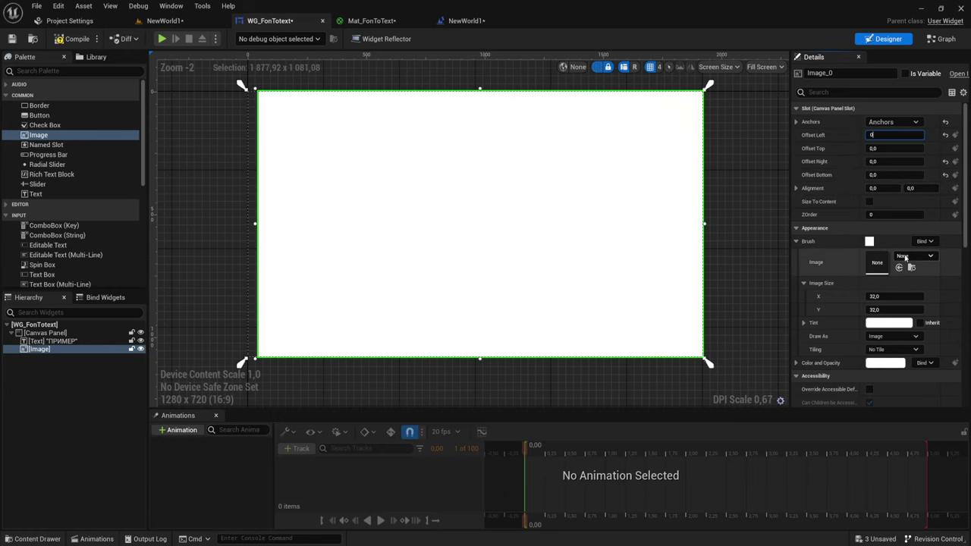
Set the image's Brush Image to the Tex_FonToText2 seascape.
{"action": "left_click", "coordinate": [905, 258]}
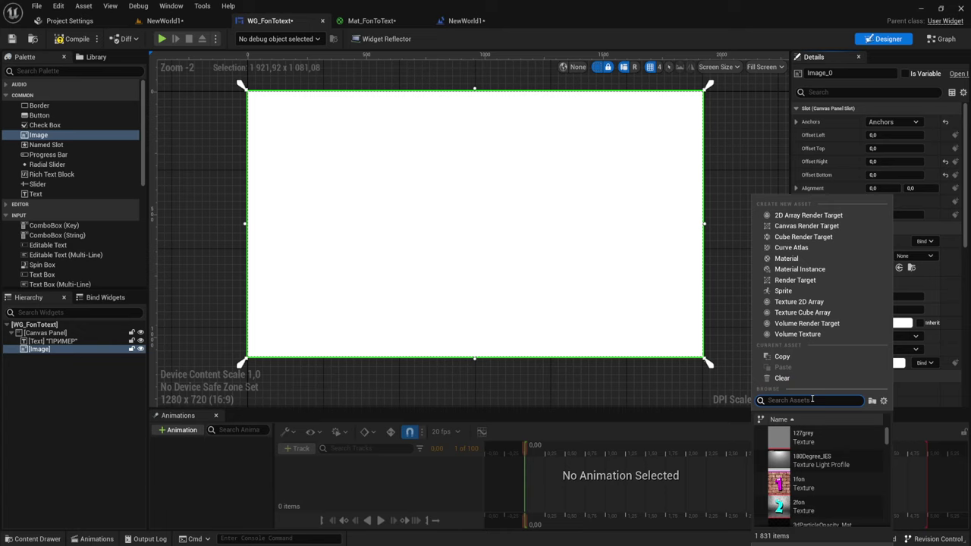
{"action": "type", "text": "Font"}
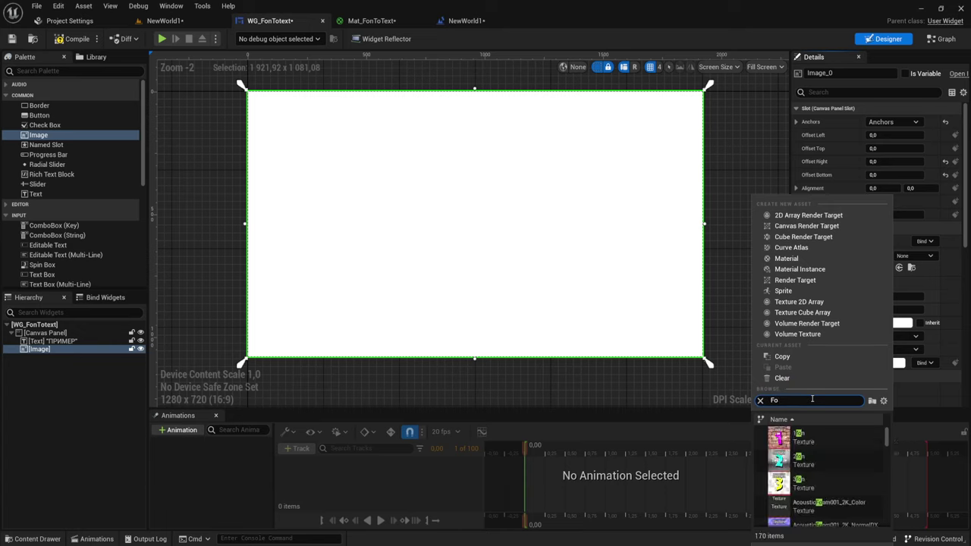
{"action": "type", "text": "o"}
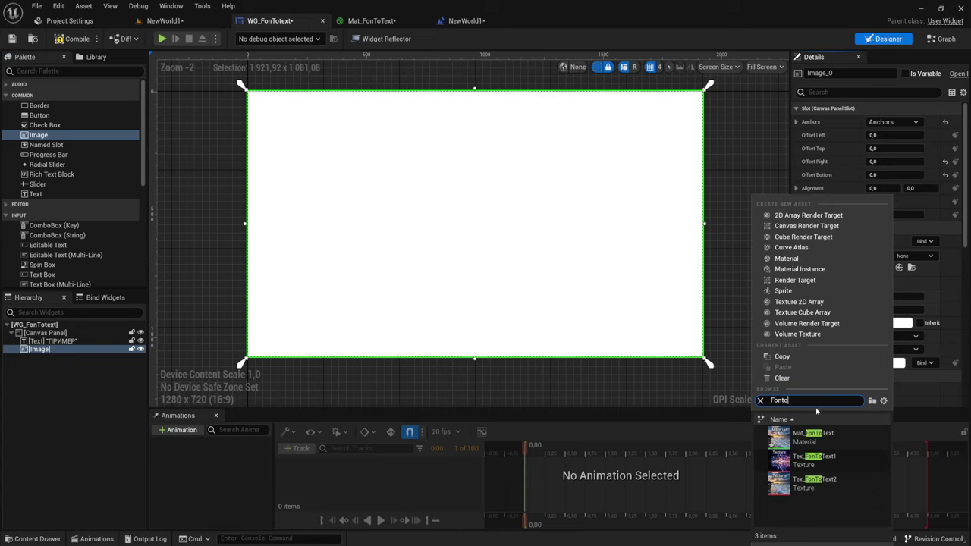
{"action": "left_click", "coordinate": [792, 486]}
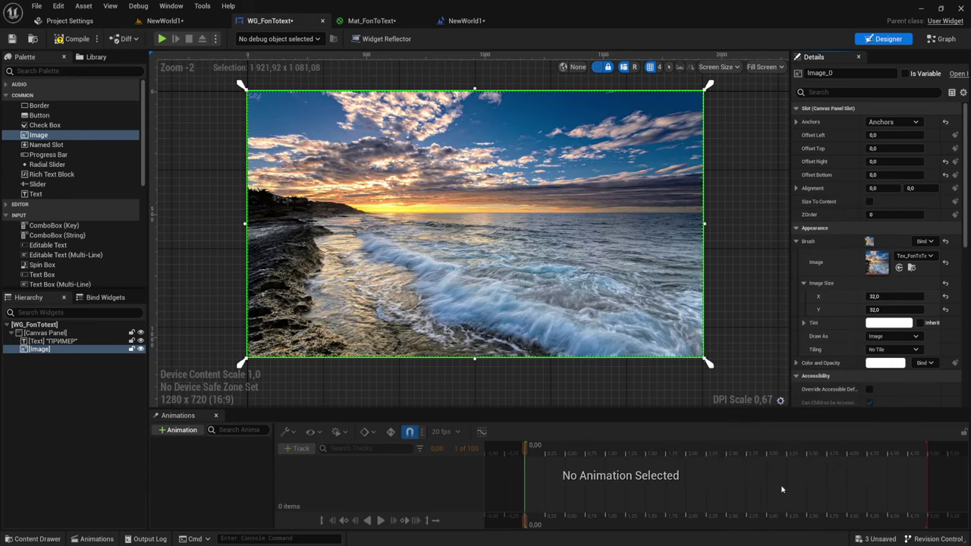
Move the Image above the ПРИМЕР Text in the Hierarchy so it renders behind, then compile.
{"action": "left_click", "coordinate": [55, 342]}
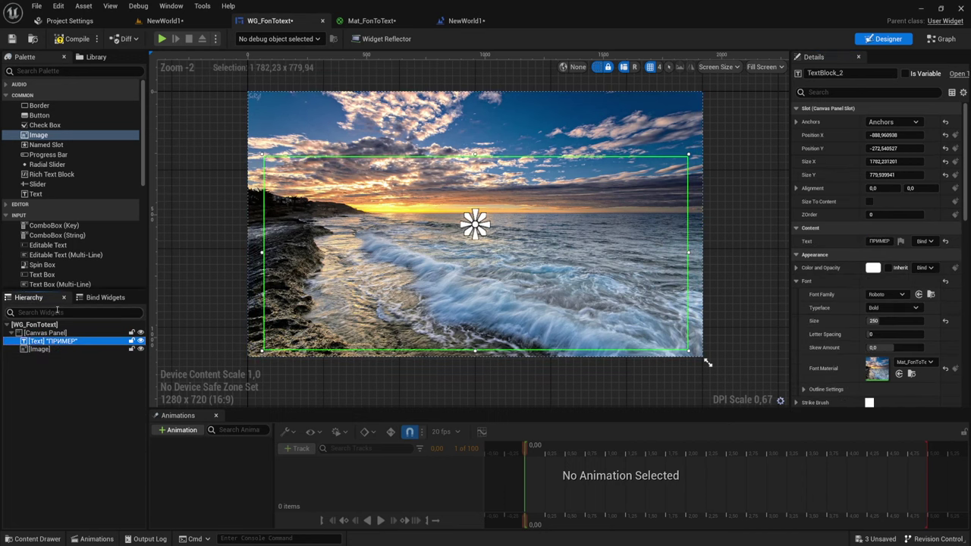
{"action": "left_click_drag", "start_coordinate": [42, 349], "coordinate": [55, 341]}
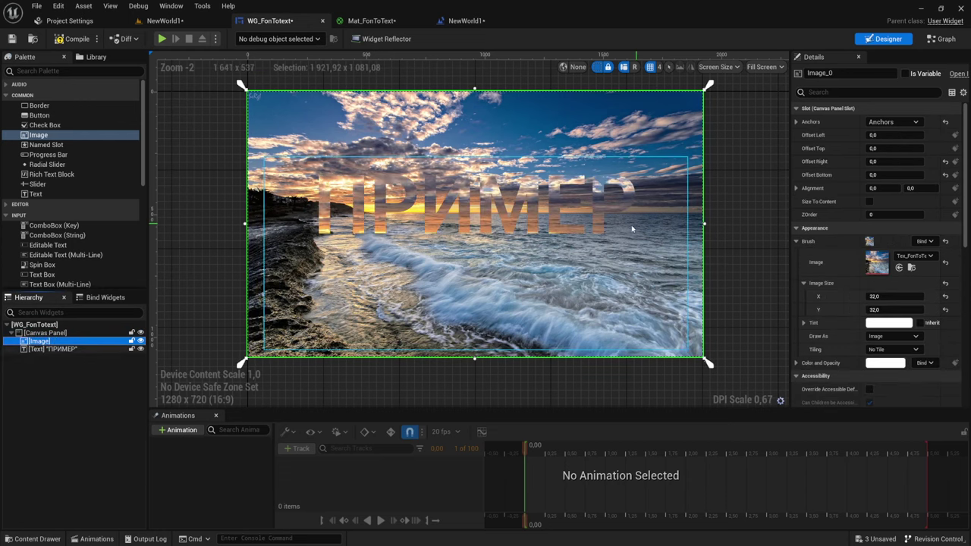
{"action": "mouse_move", "coordinate": [534, 276]}
{"action": "right_mouse_down"}
{"action": "mouse_move", "coordinate": [616, 267]}
{"action": "mouse_move", "coordinate": [553, 252]}
{"action": "mouse_move", "coordinate": [440, 189]}
{"action": "right_mouse_up"}
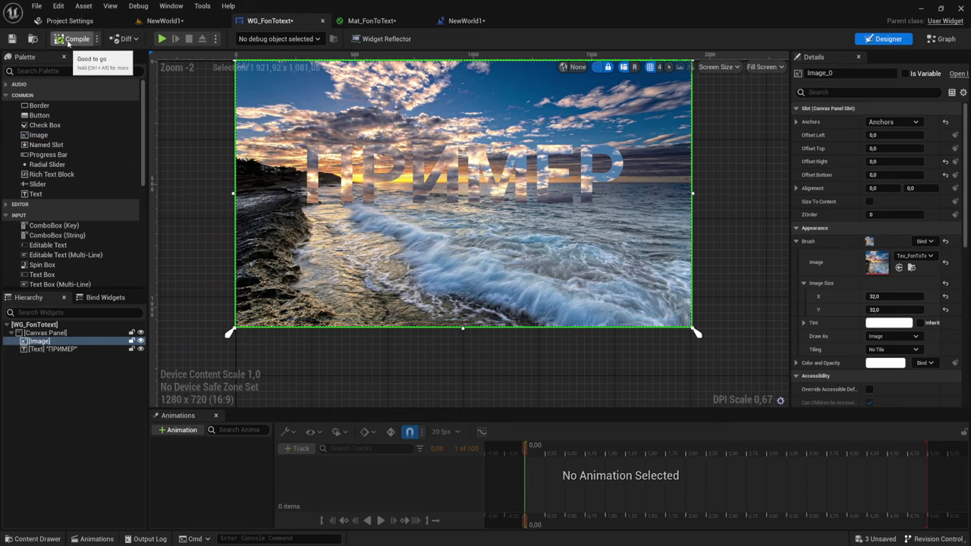
{"action": "left_click", "coordinate": [67, 42]}
Launch the standalone game preview and shrink its window aside.
{"action": "left_click", "coordinate": [162, 40]}
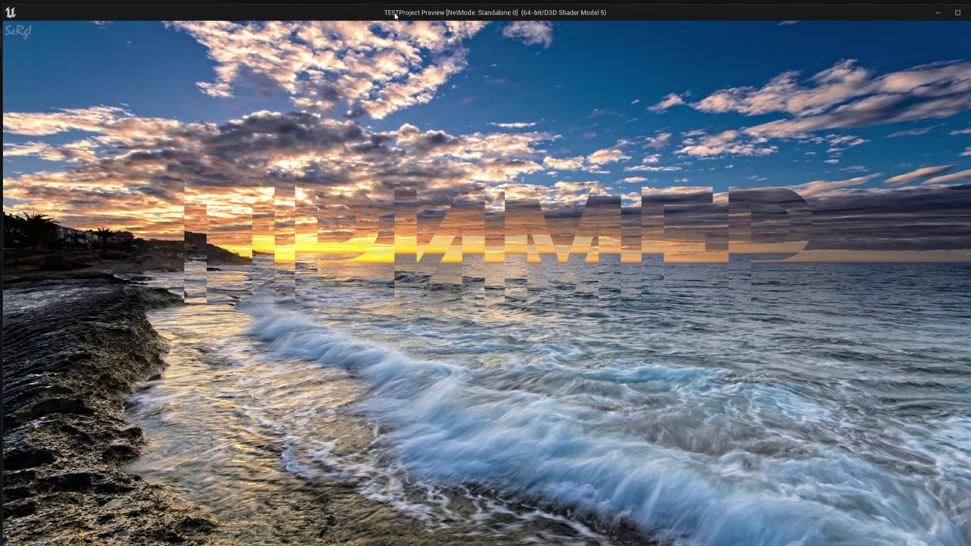
{"action": "left_click_drag", "start_coordinate": [393, 12], "coordinate": [393, 13]}
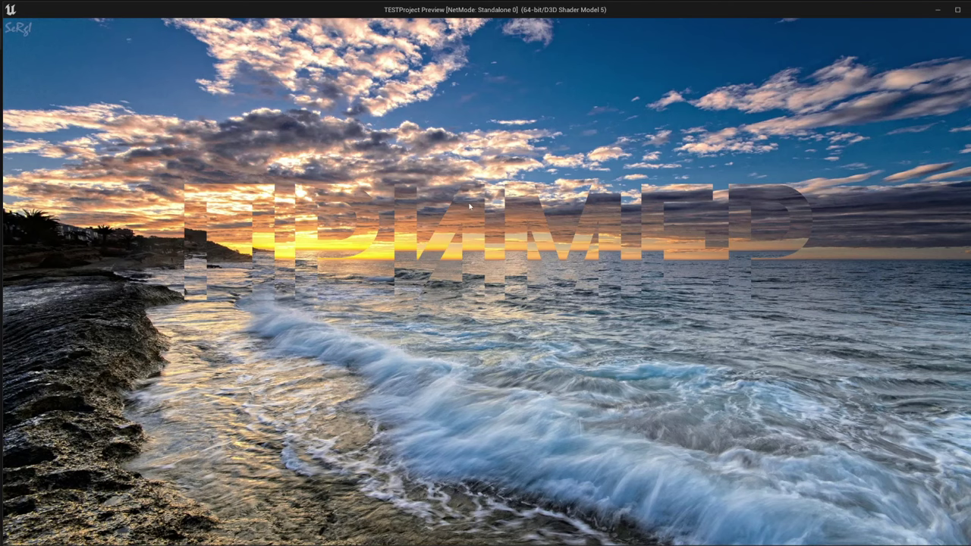
{"action": "left_click_drag", "start_coordinate": [392, 3], "coordinate": [387, 5]}
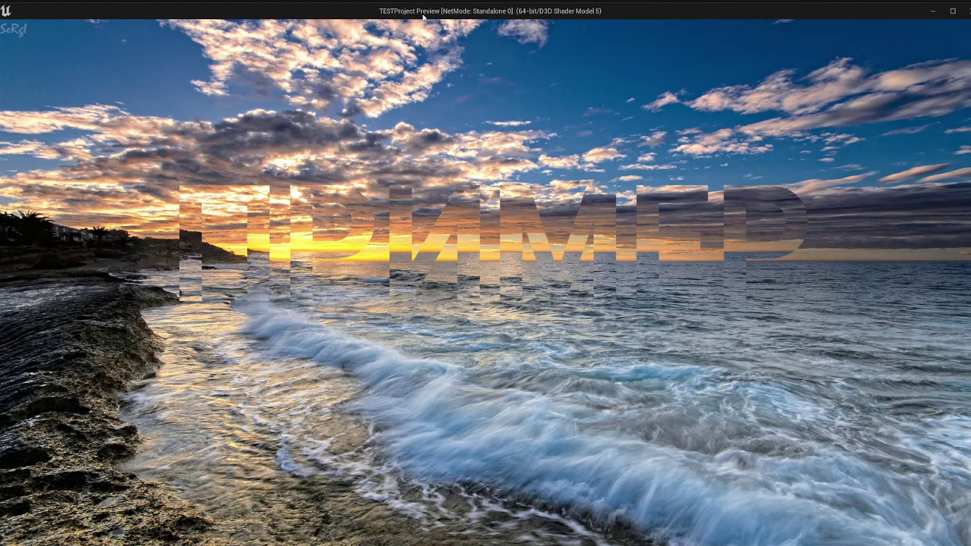
{"action": "double_click", "coordinate": [730, 7]}
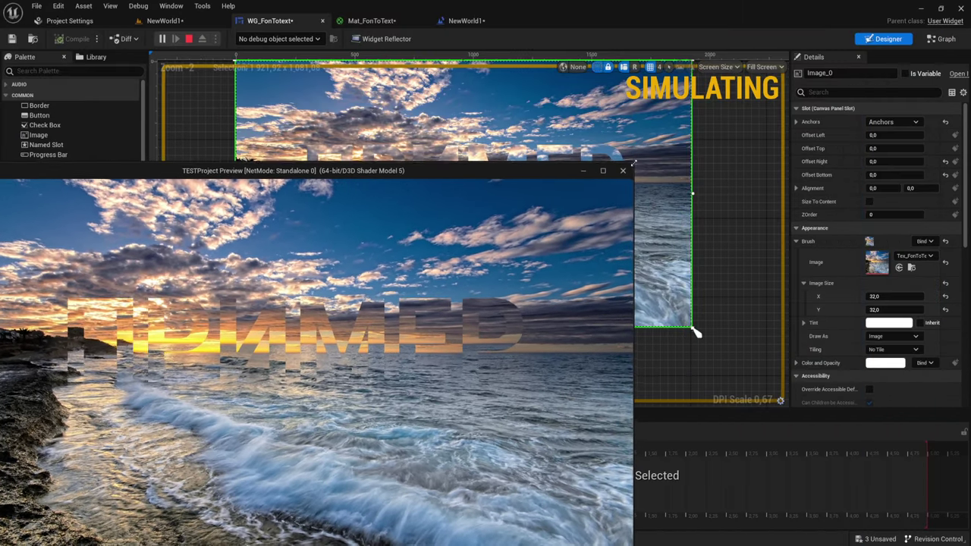
{"action": "left_click_drag", "start_coordinate": [940, 14], "coordinate": [627, 168]}
{"action": "left_click_drag", "start_coordinate": [563, 174], "coordinate": [719, 79]}
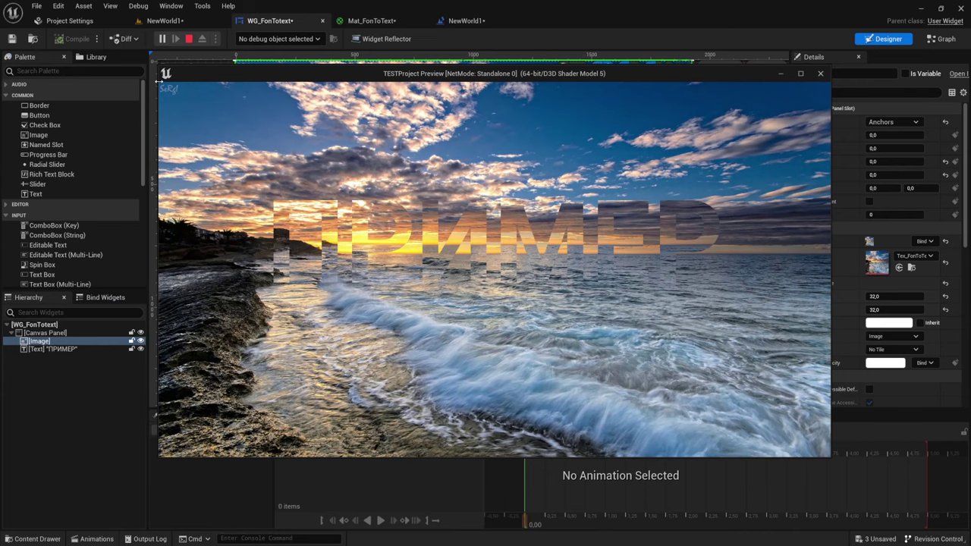
Narrow the preview window, close it, and return to the NewWorld1 Level Blueprint graph.
{"action": "left_click_drag", "start_coordinate": [158, 79], "coordinate": [315, 77]}
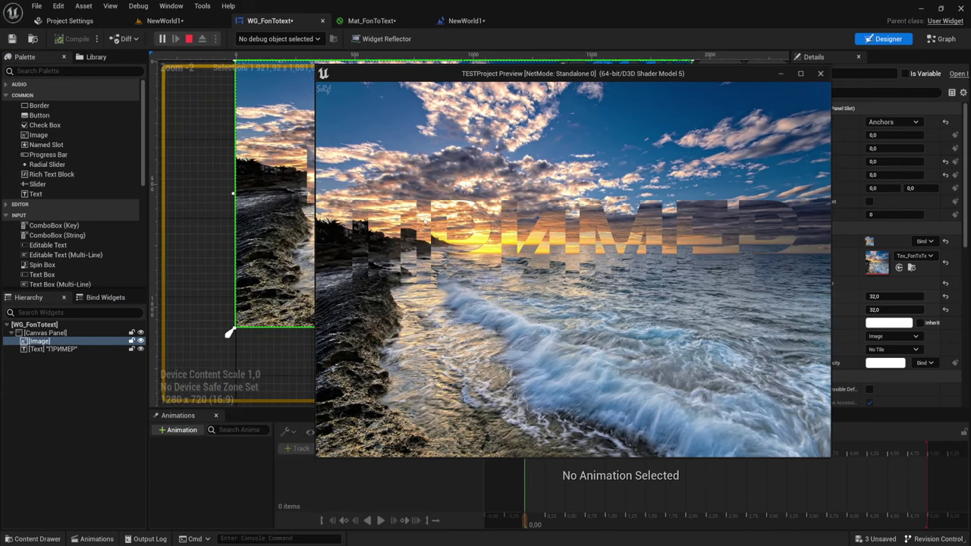
{"action": "left_click", "coordinate": [820, 74]}
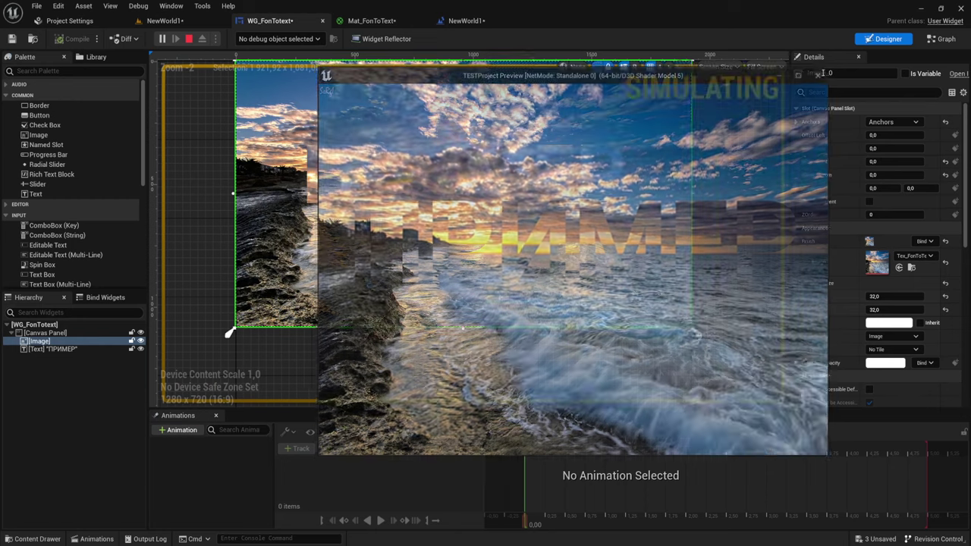
{"action": "left_click", "coordinate": [449, 21]}
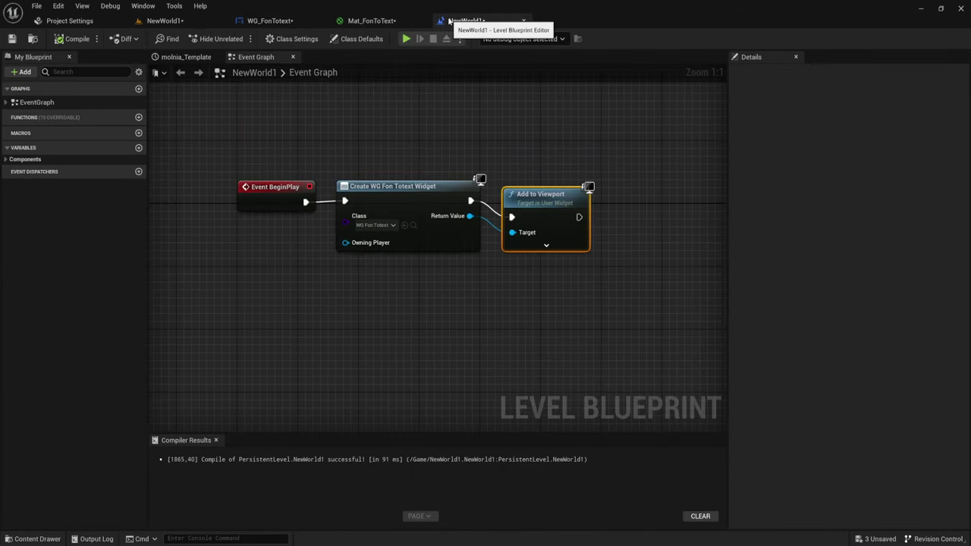
Wire 'X 100%, Y Scale to Ratio' into Mat_FonToText's texture UVs, apply, save, and play NewWorld1.
{"action": "left_click", "coordinate": [371, 21]}
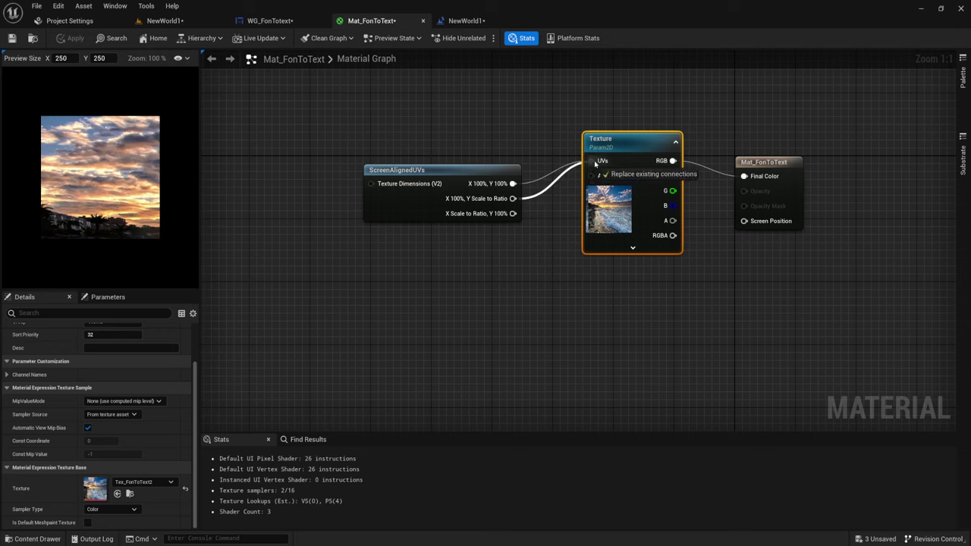
{"action": "left_click_drag", "start_coordinate": [513, 198], "coordinate": [591, 160]}
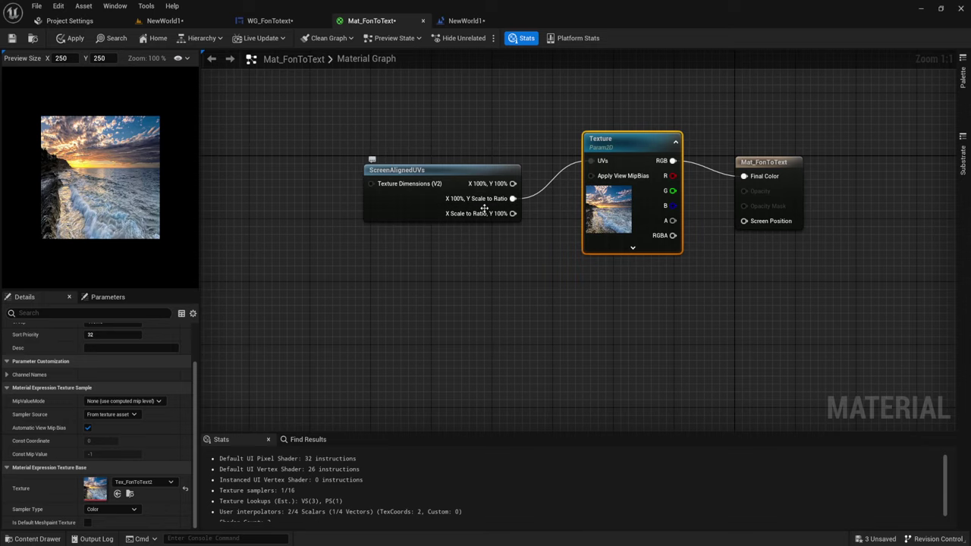
{"action": "left_click", "coordinate": [73, 38]}
{"action": "left_click", "coordinate": [12, 39]}
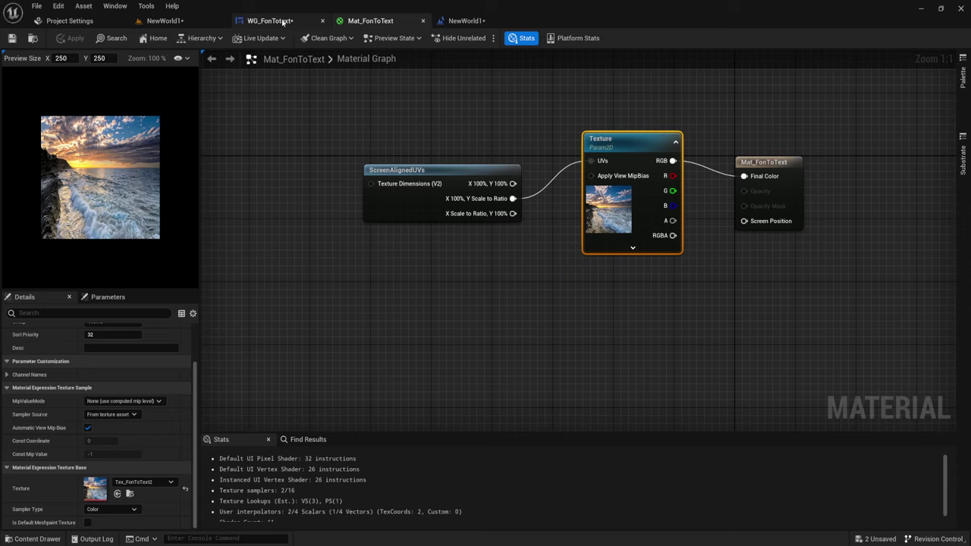
{"action": "left_click", "coordinate": [175, 21]}
{"action": "left_click", "coordinate": [214, 38]}
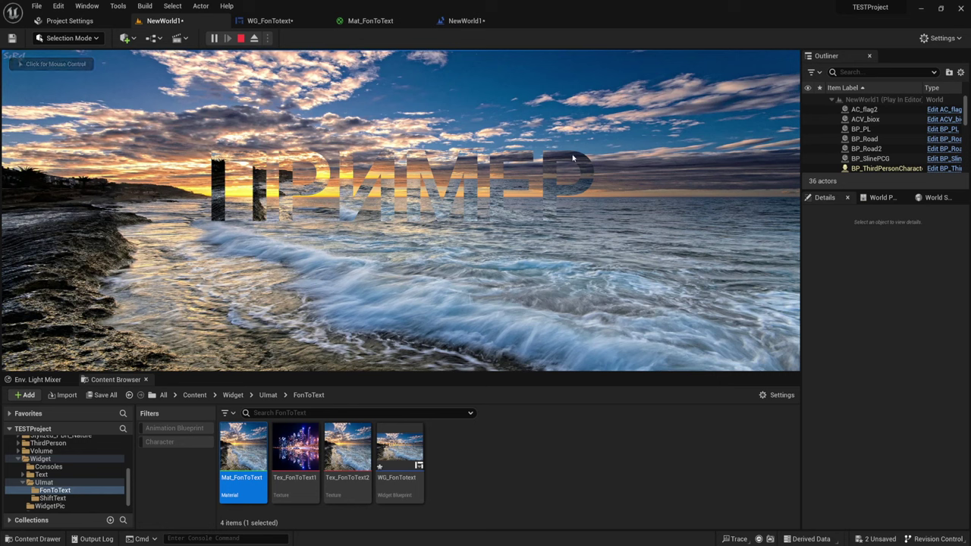
End the Play In Editor session, check the level blueprint and Mat_FonToText, then reopen WG_FonToText.
{"action": "left_click", "coordinate": [522, 184]}
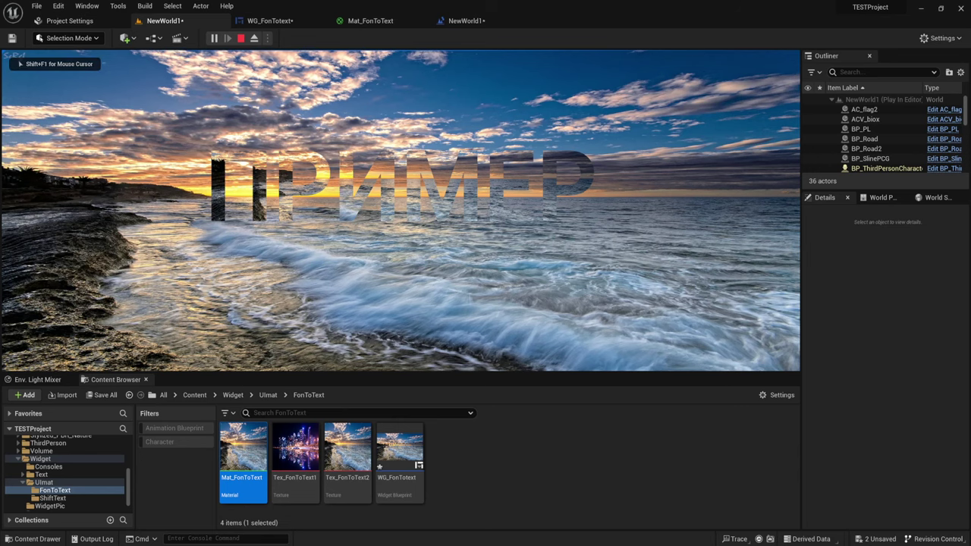
{"action": "key", "text": "Escape"}
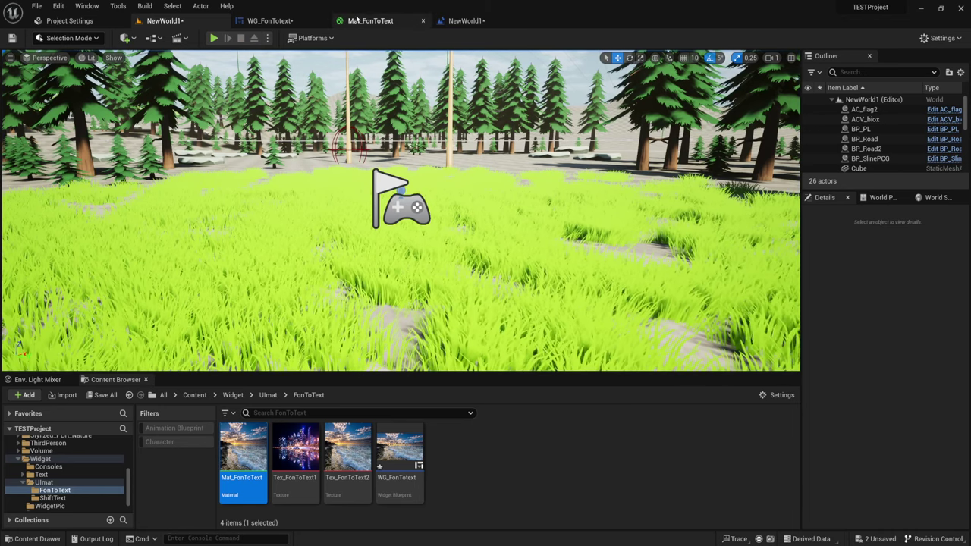
{"action": "left_click", "coordinate": [440, 21]}
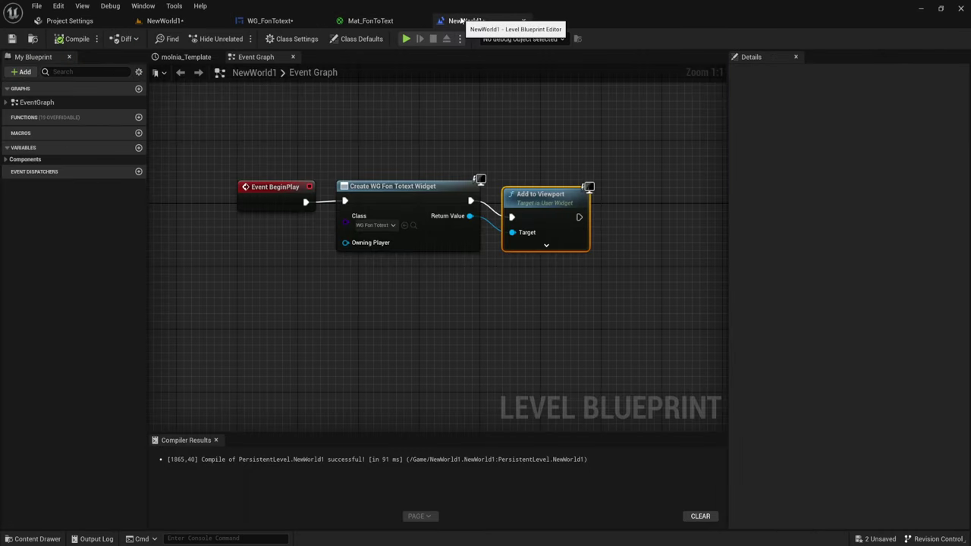
{"action": "left_click", "coordinate": [381, 25]}
{"action": "right_click_drag", "start_coordinate": [471, 216], "coordinate": [450, 250]}
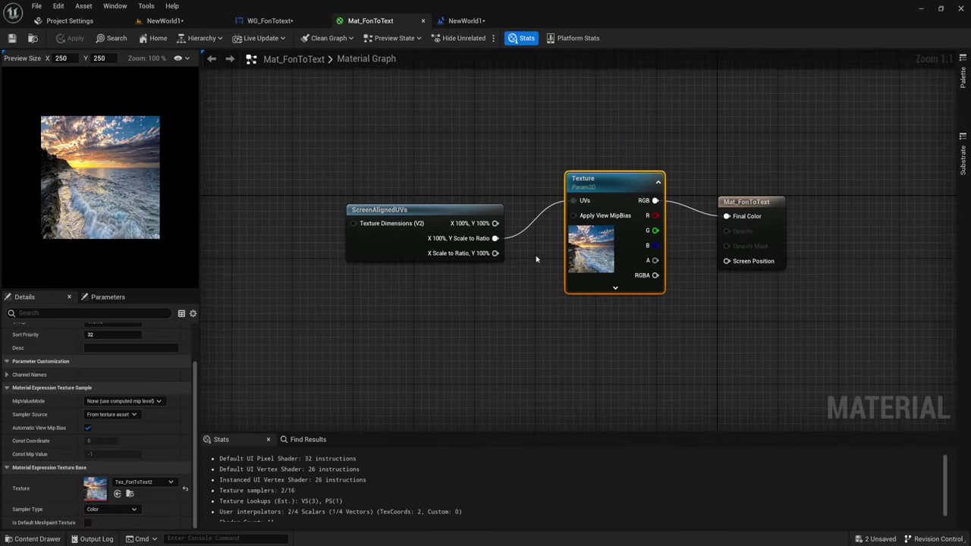
{"action": "right_click_drag", "start_coordinate": [643, 287], "coordinate": [604, 270]}
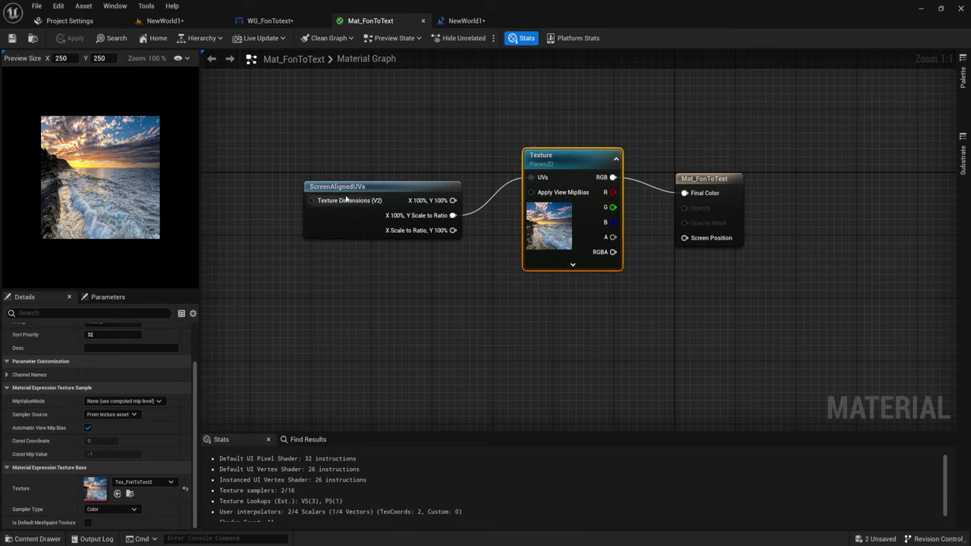
{"action": "left_click", "coordinate": [269, 21]}
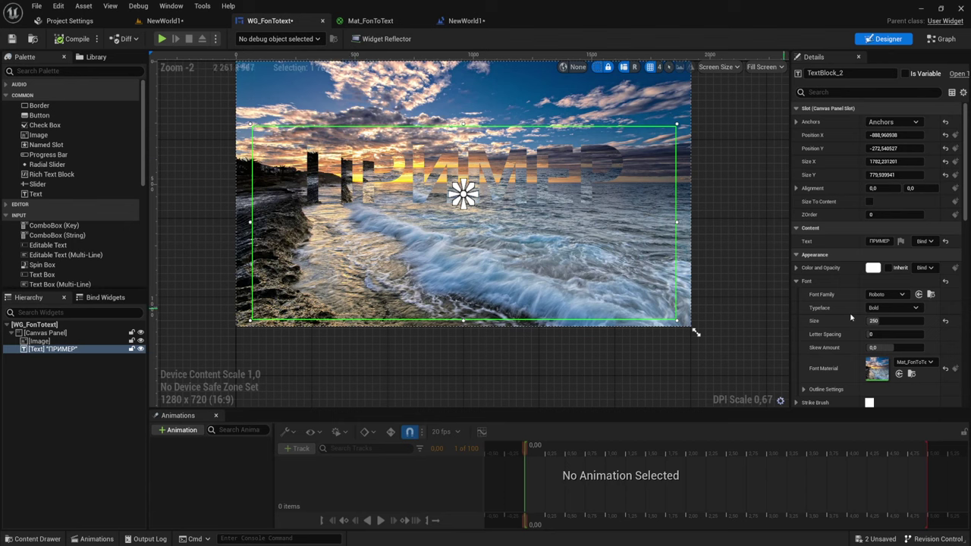
Give ПРИМЕР a black shadow with alpha 1, offset about 2.39 × 7.01, and preview it.
{"action": "scroll", "coordinate": [859, 294], "scroll_direction": "down", "scroll_amount": 3}
{"action": "scroll", "coordinate": [881, 315], "scroll_direction": "down", "scroll_amount": 1}
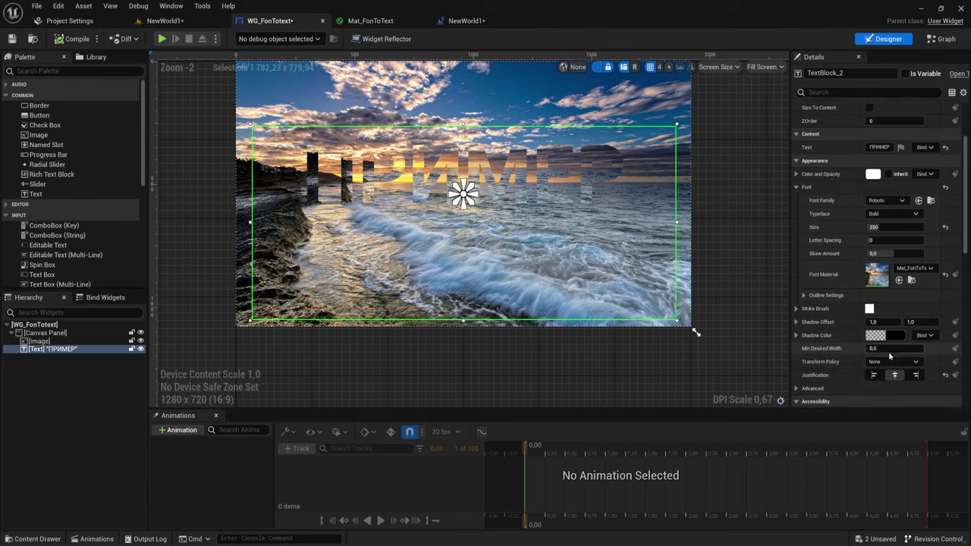
{"action": "left_click", "coordinate": [892, 320]}
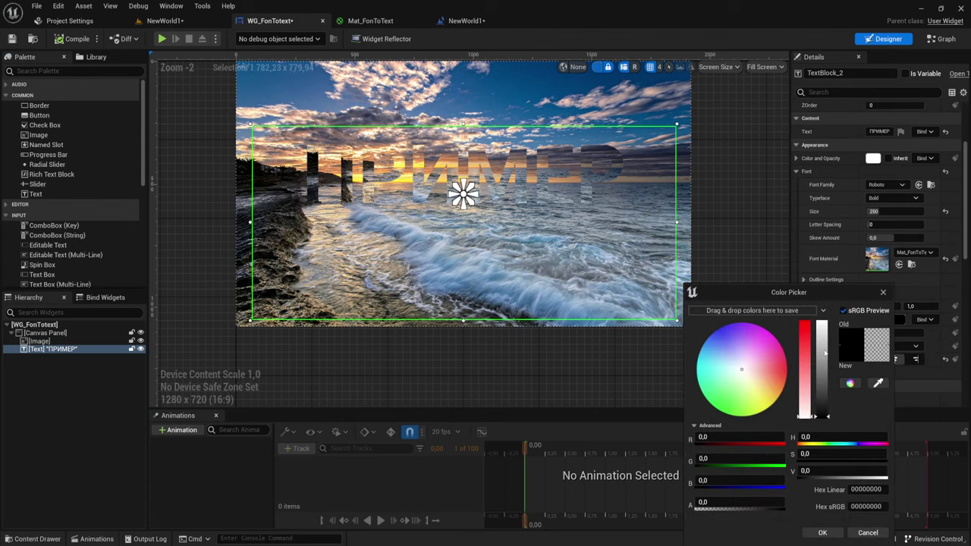
{"action": "left_click", "coordinate": [725, 502]}
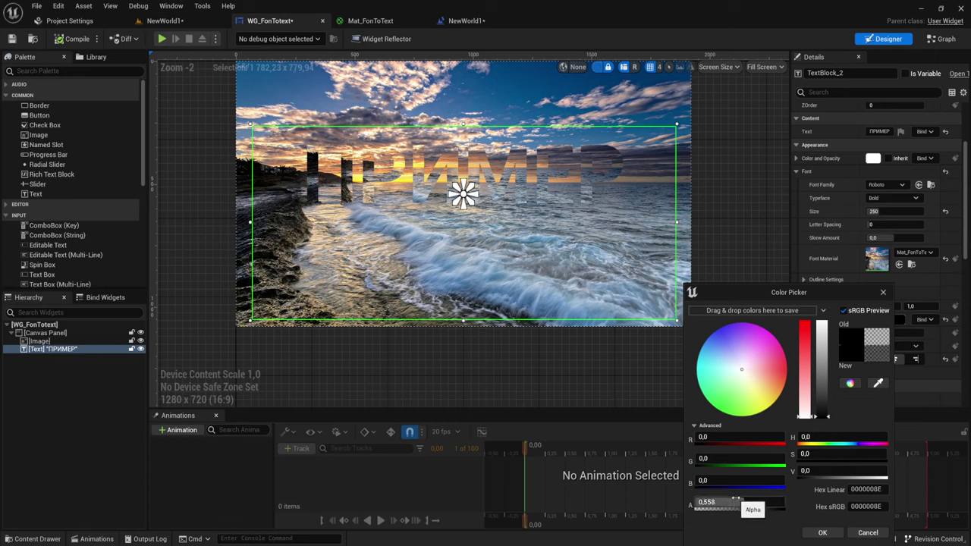
{"action": "type", "text": "1"}
{"action": "key", "text": "Return"}
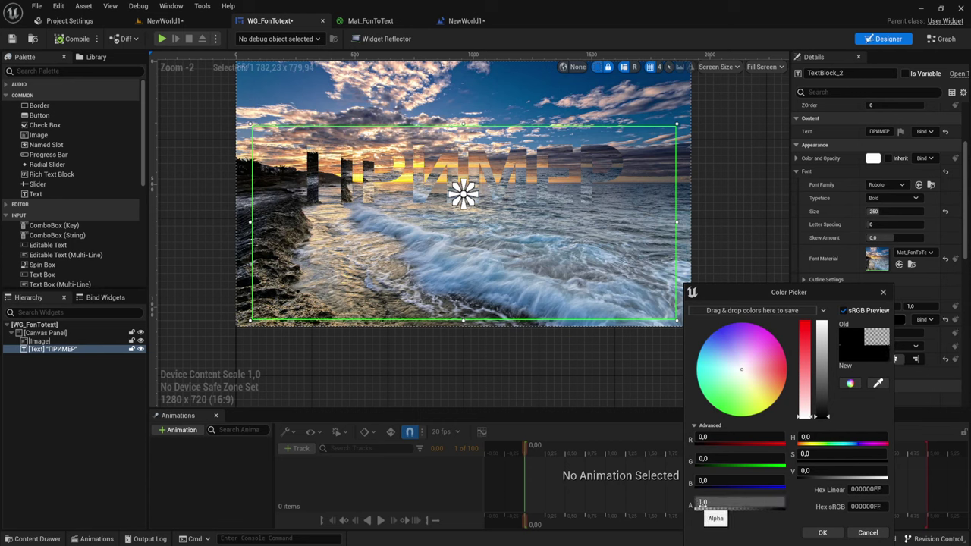
{"action": "left_click", "coordinate": [822, 533]}
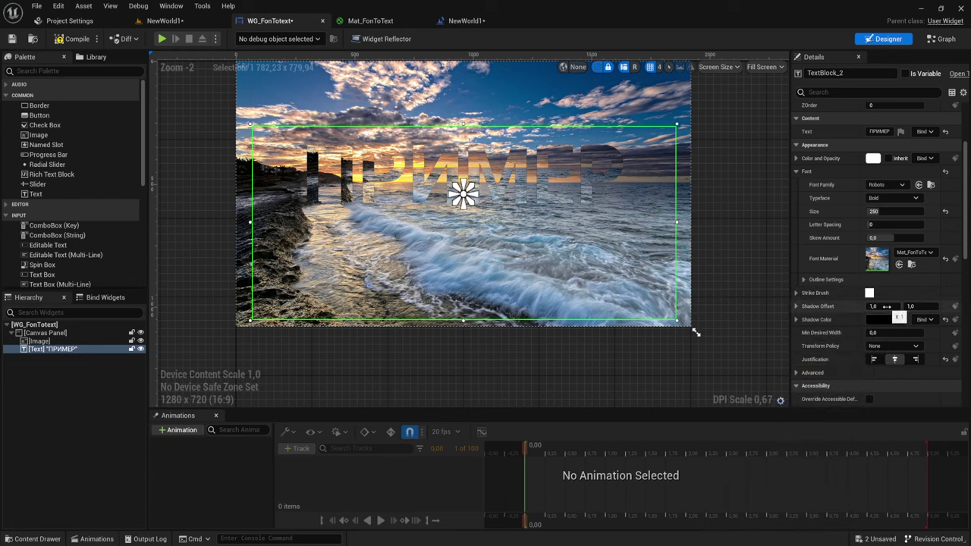
{"action": "mouse_move", "coordinate": [887, 306]}
{"action": "left_mouse_down"}
{"action": "mouse_move", "coordinate": [941, 306]}
{"action": "mouse_move", "coordinate": [925, 306]}
{"action": "left_mouse_up"}
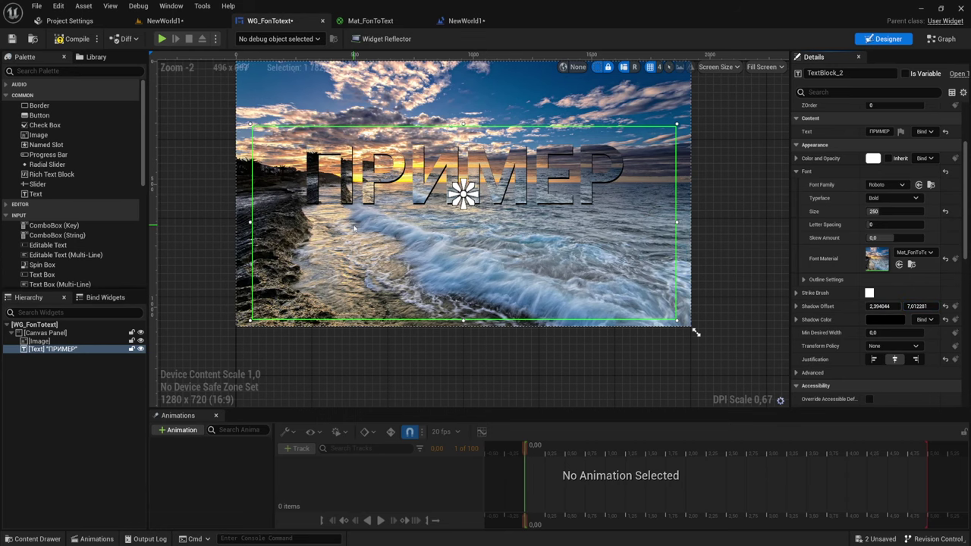
{"action": "left_click", "coordinate": [162, 39]}
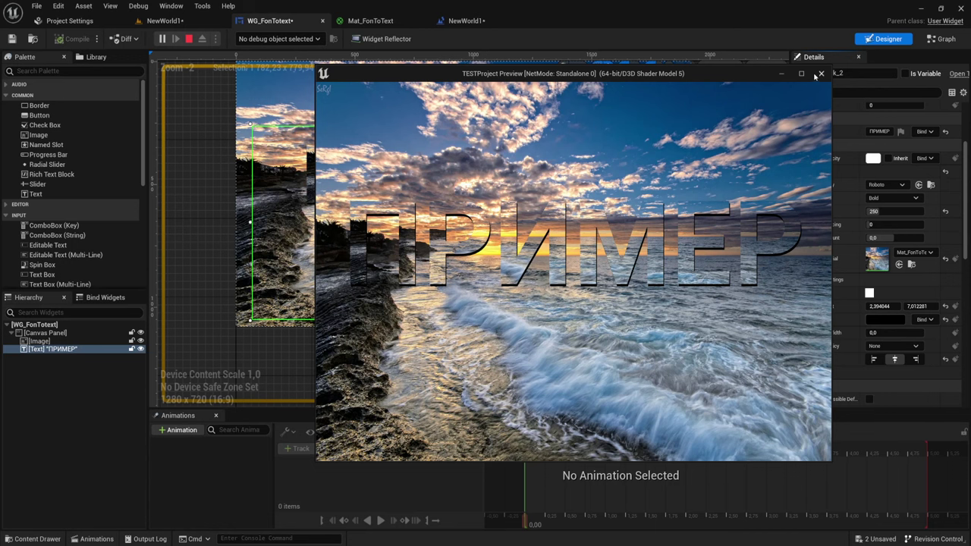
{"action": "left_click", "coordinate": [820, 73]}
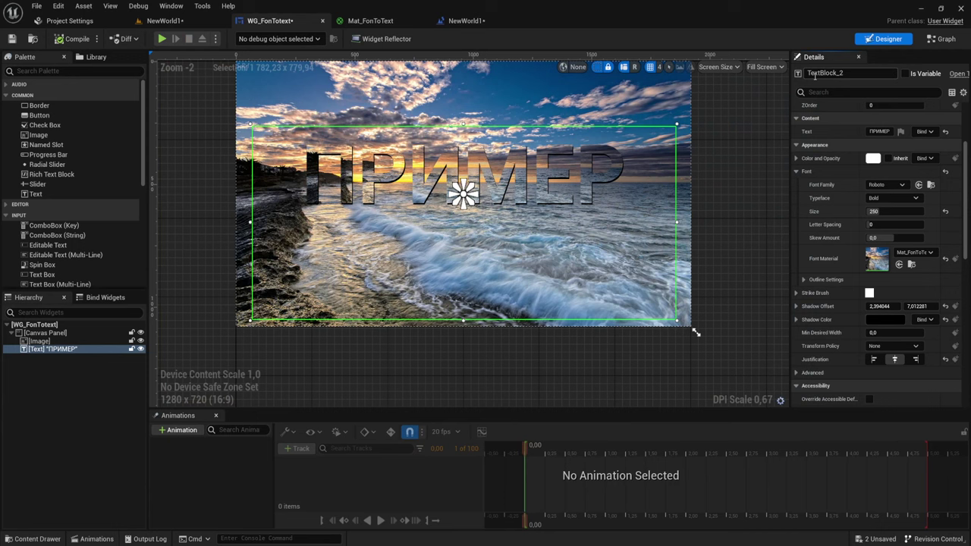